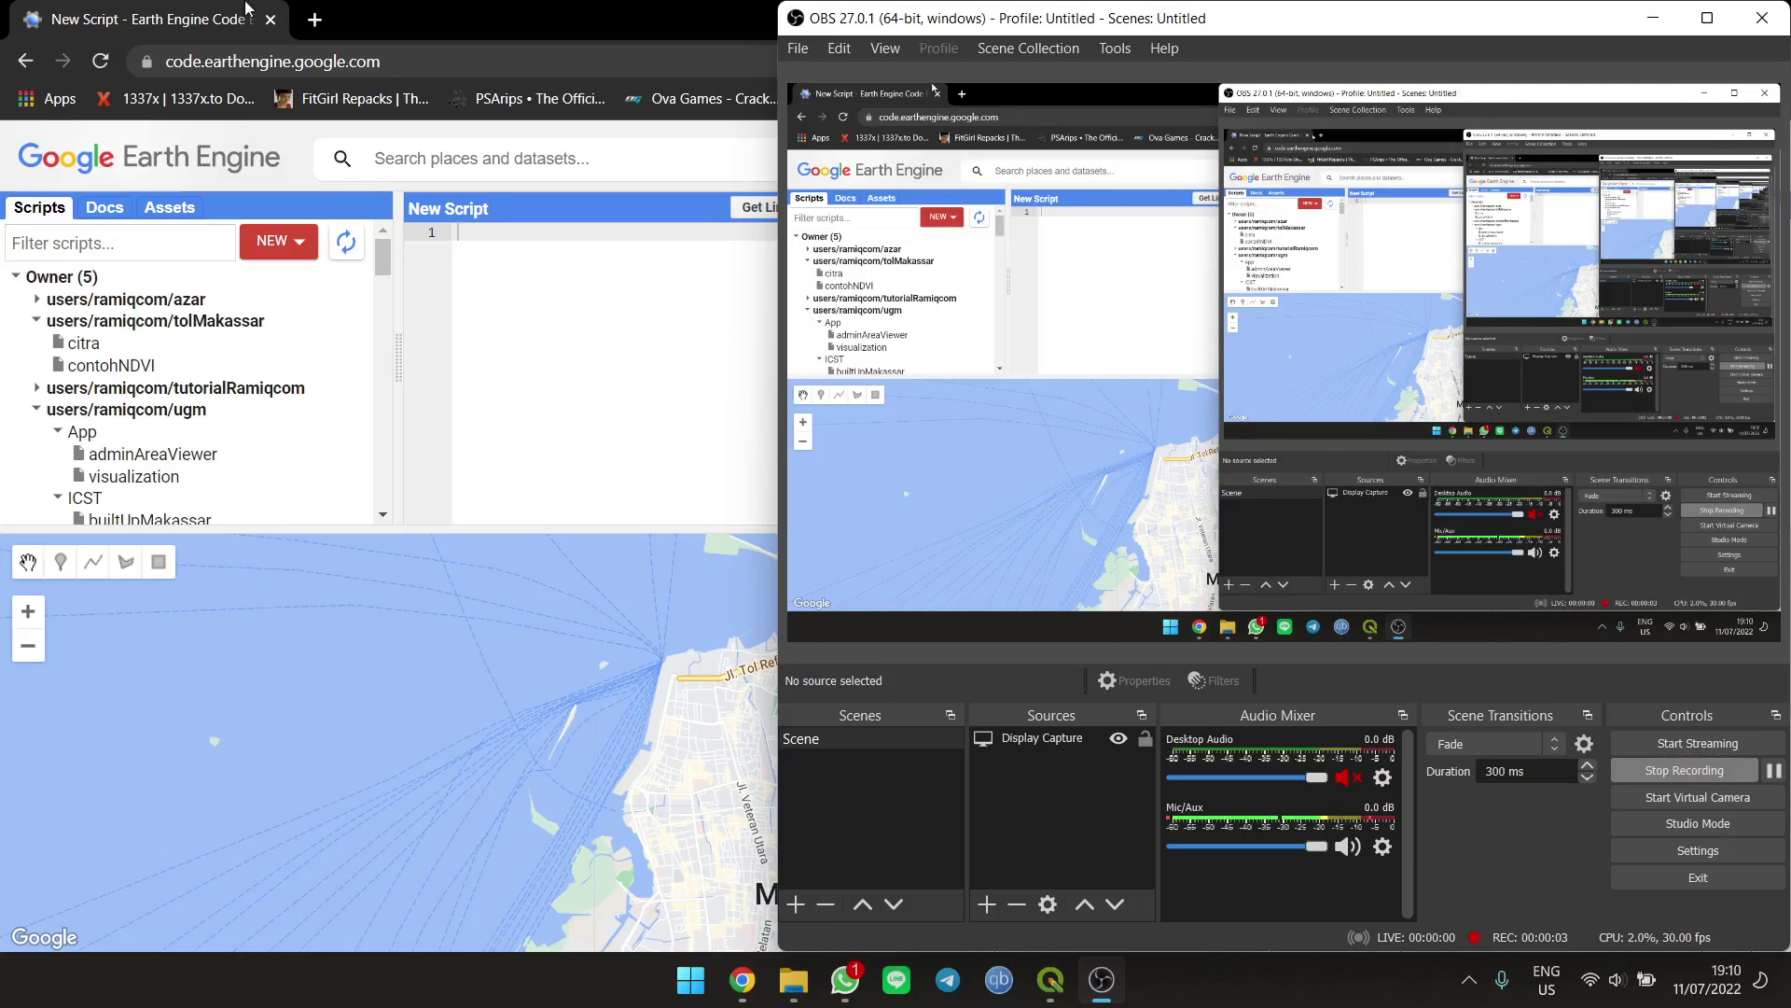
# Step: In Earth Engine, preview the NEW script menu, then view the Assets tab's upload options without choosing one
pyautogui.click(412, 14)
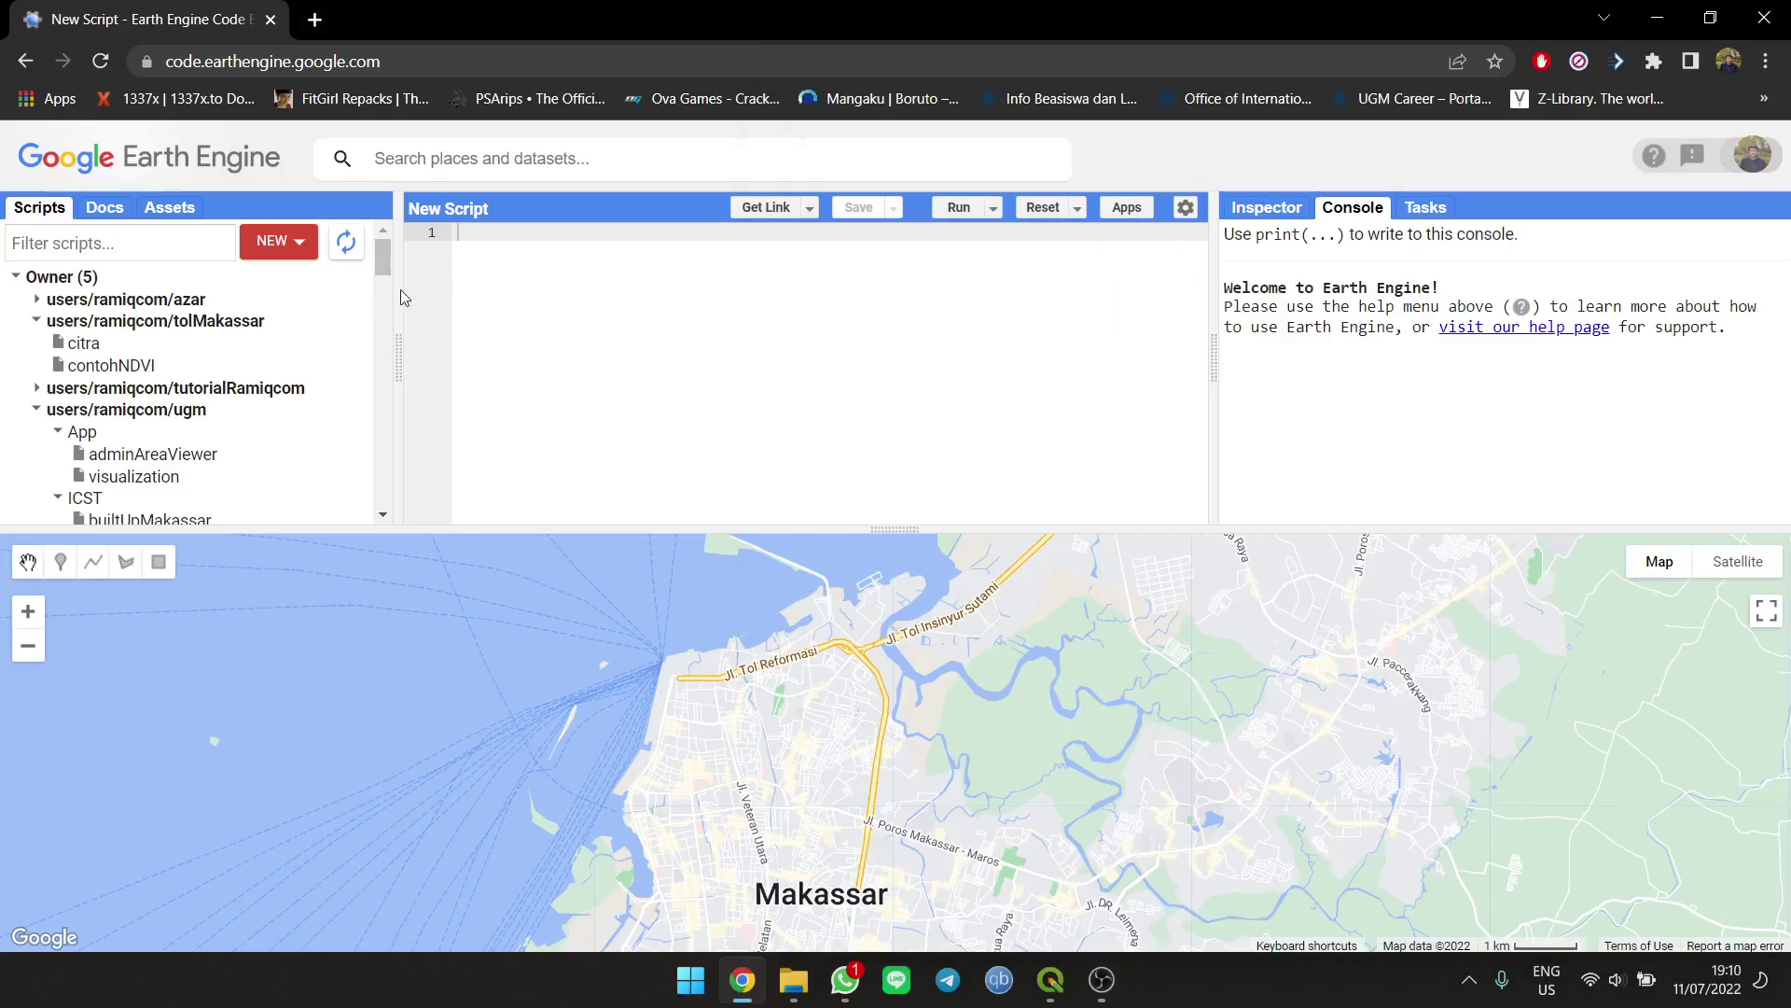
pyautogui.click(291, 249)
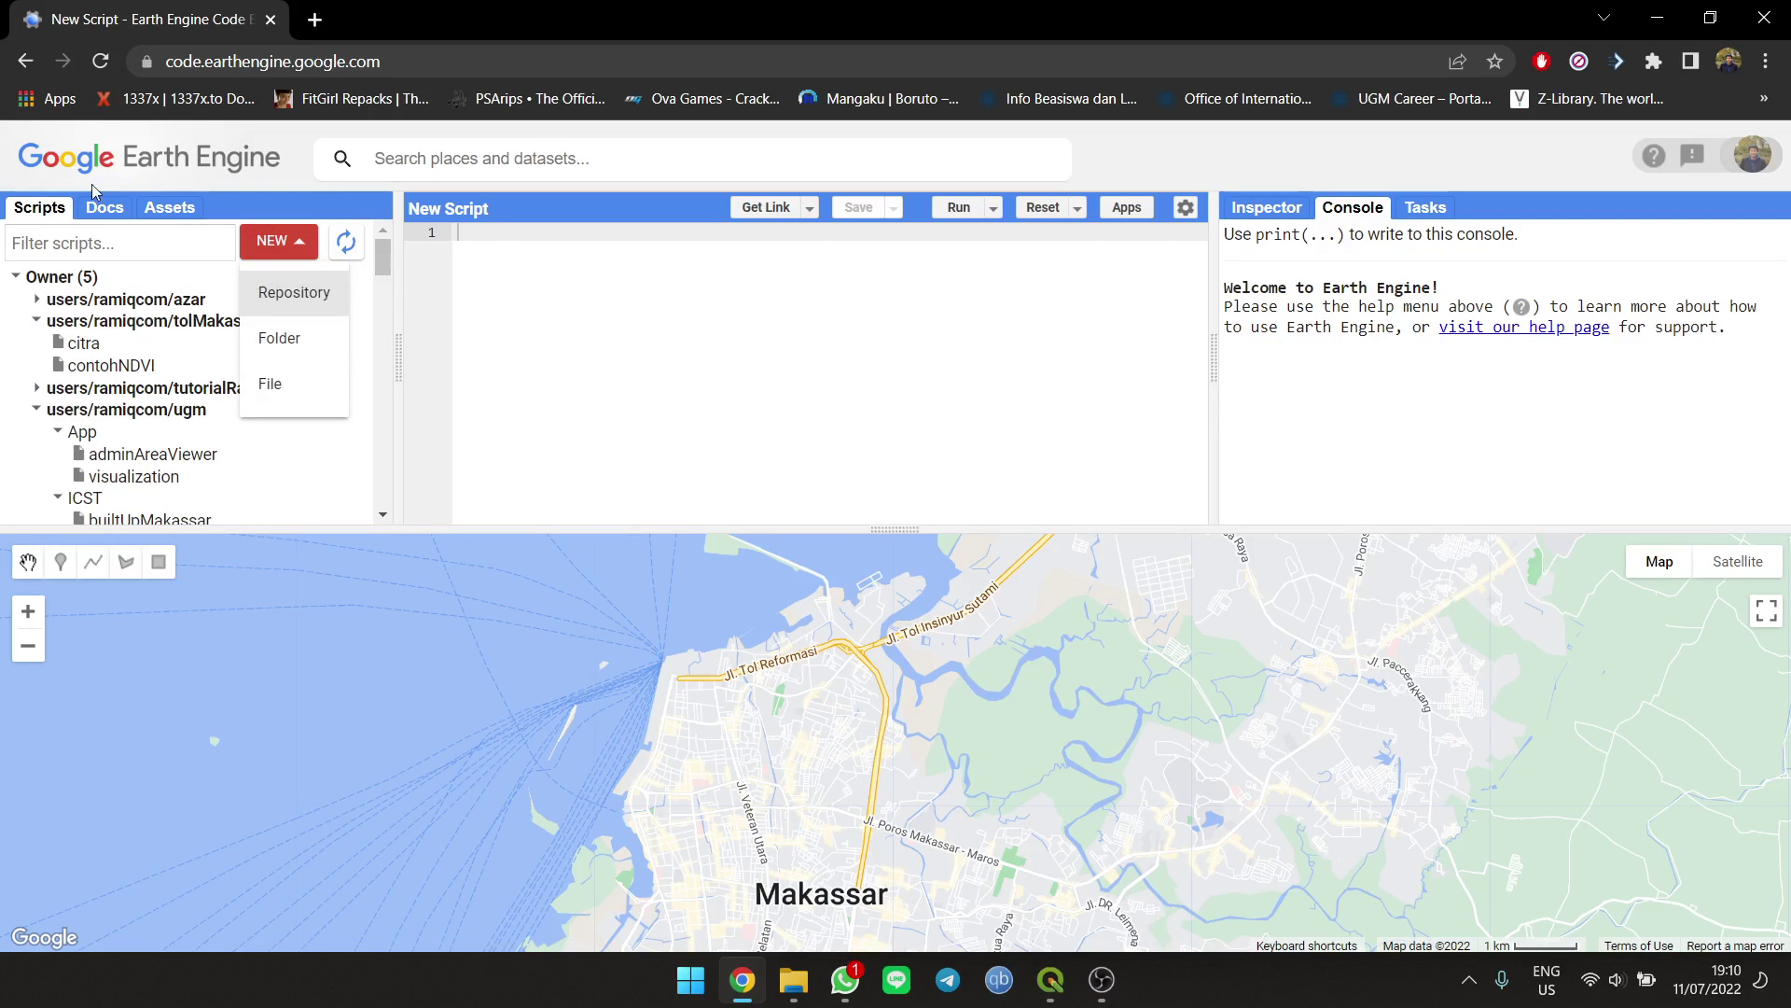
pyautogui.click(168, 208)
pyautogui.click(63, 244)
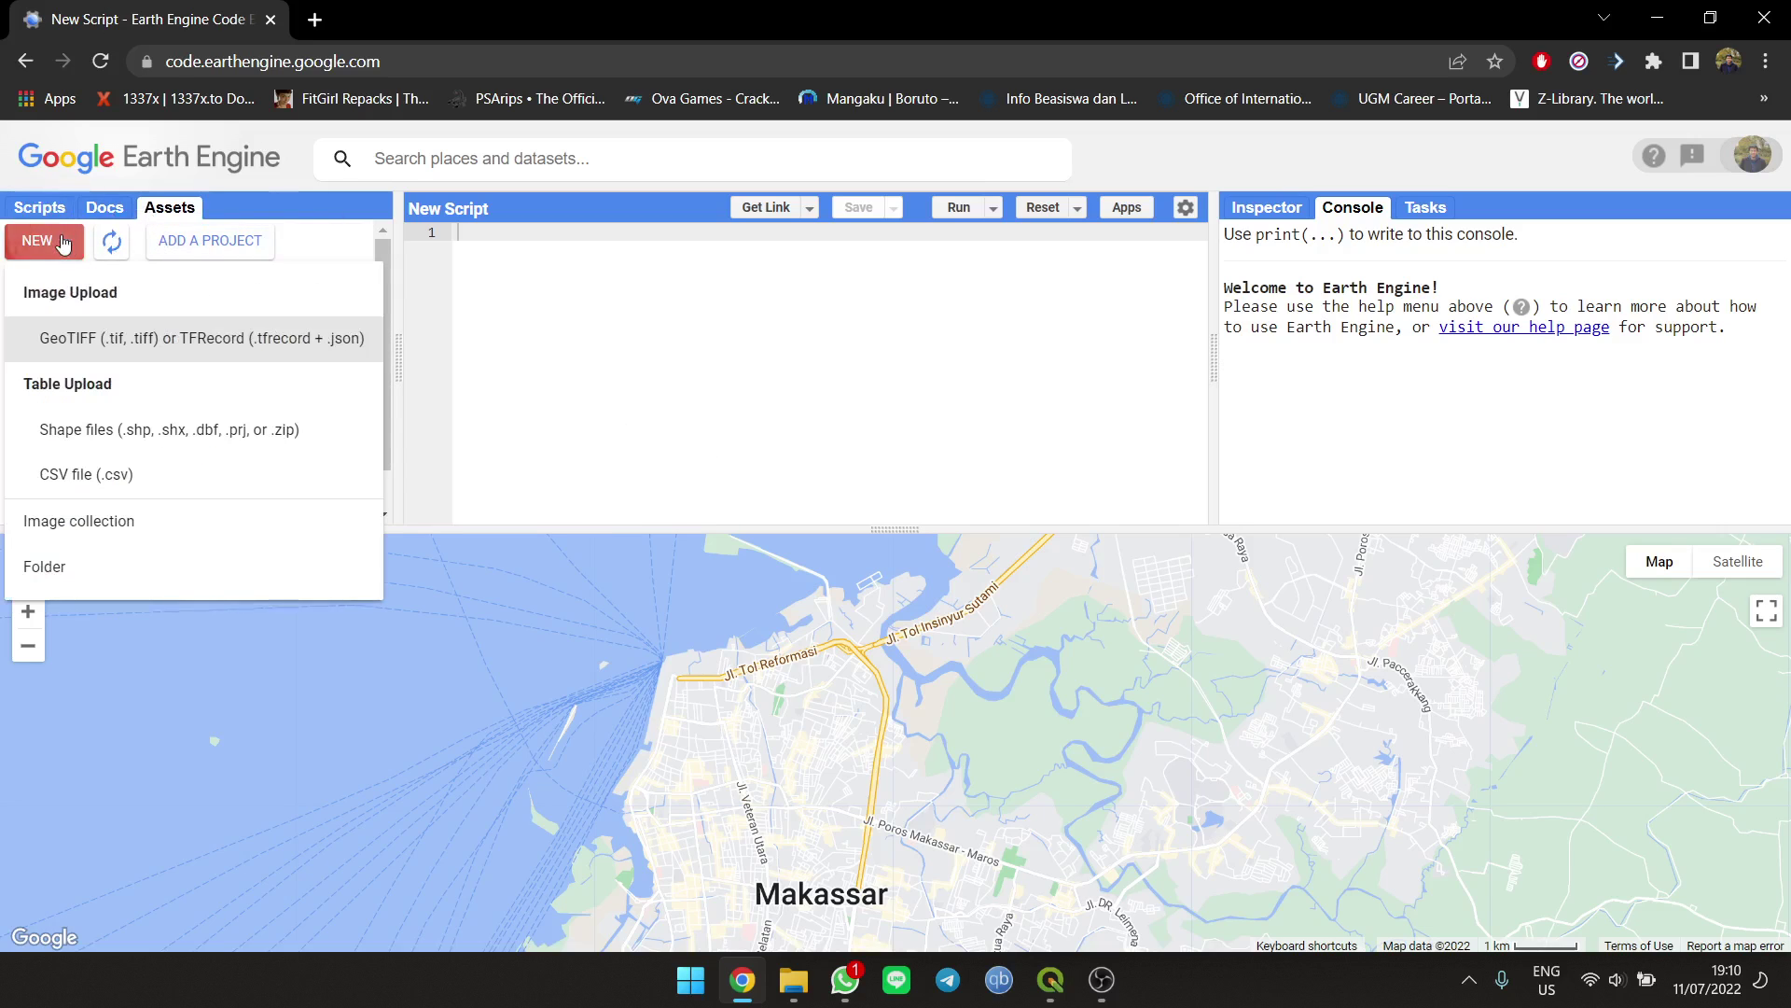
pyautogui.click(561, 392)
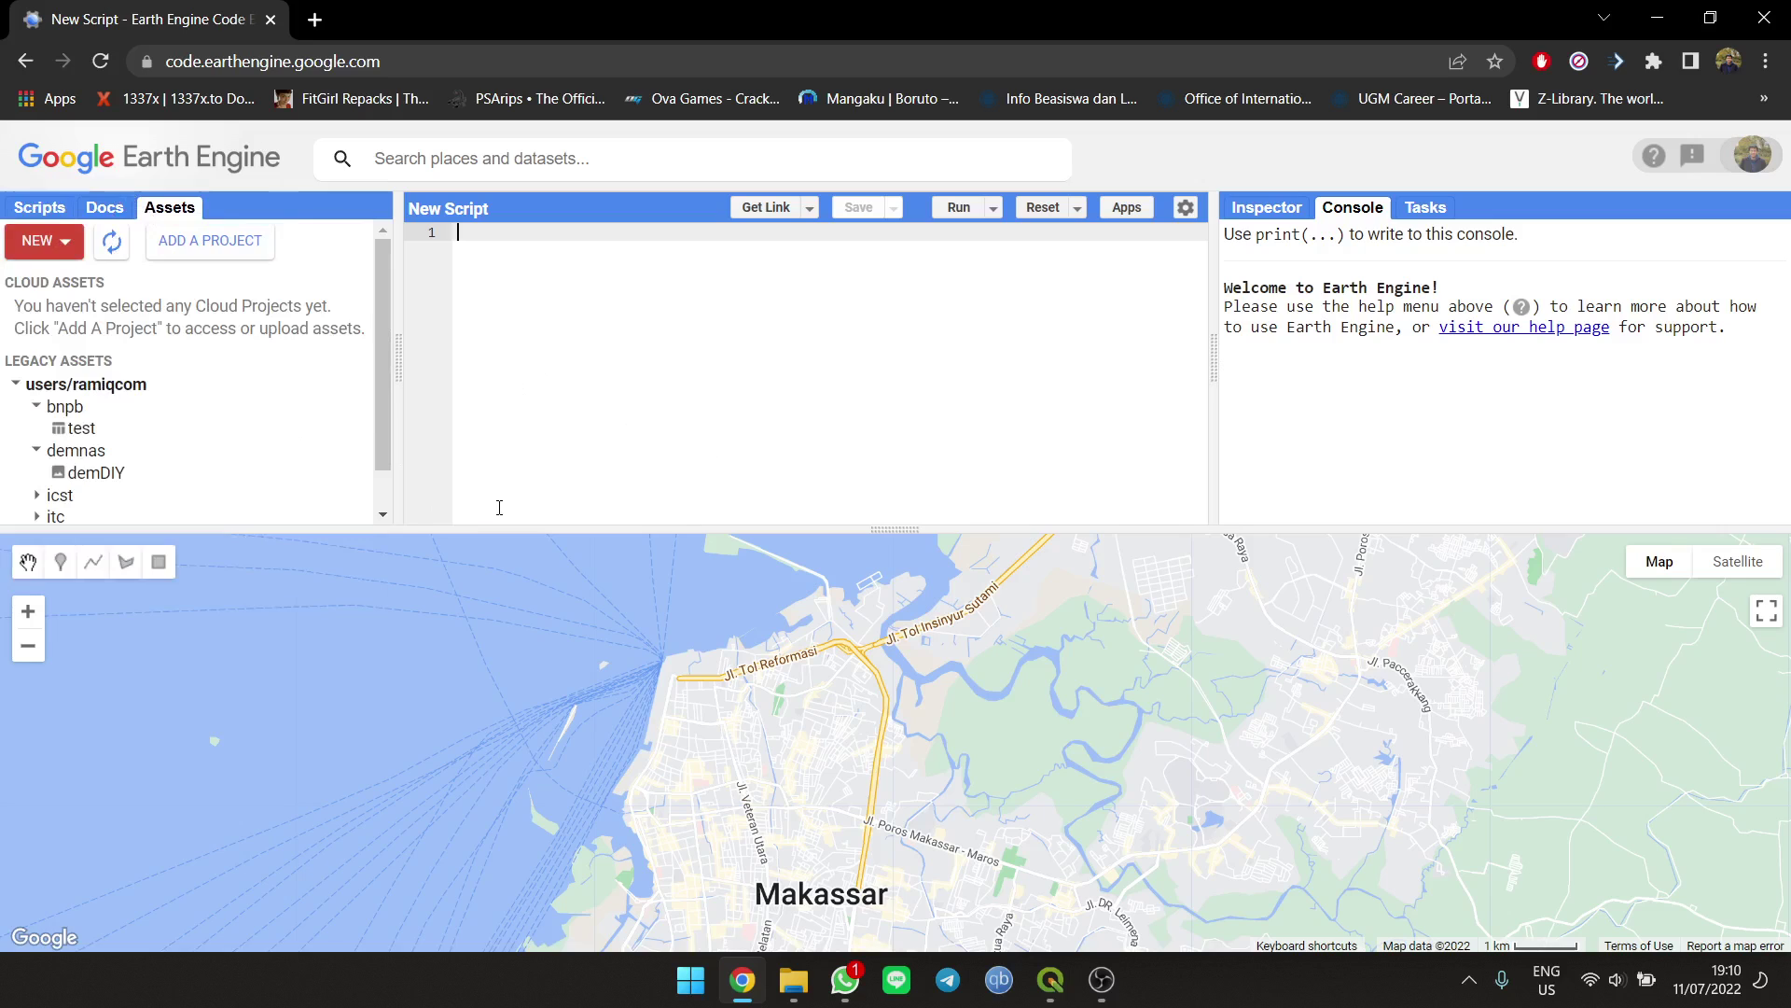
# Step: Read the ee.FeatureCollection(args, column) docs, highlight 'GeoJSON FeatureCollection', then close them
pyautogui.click(100, 213)
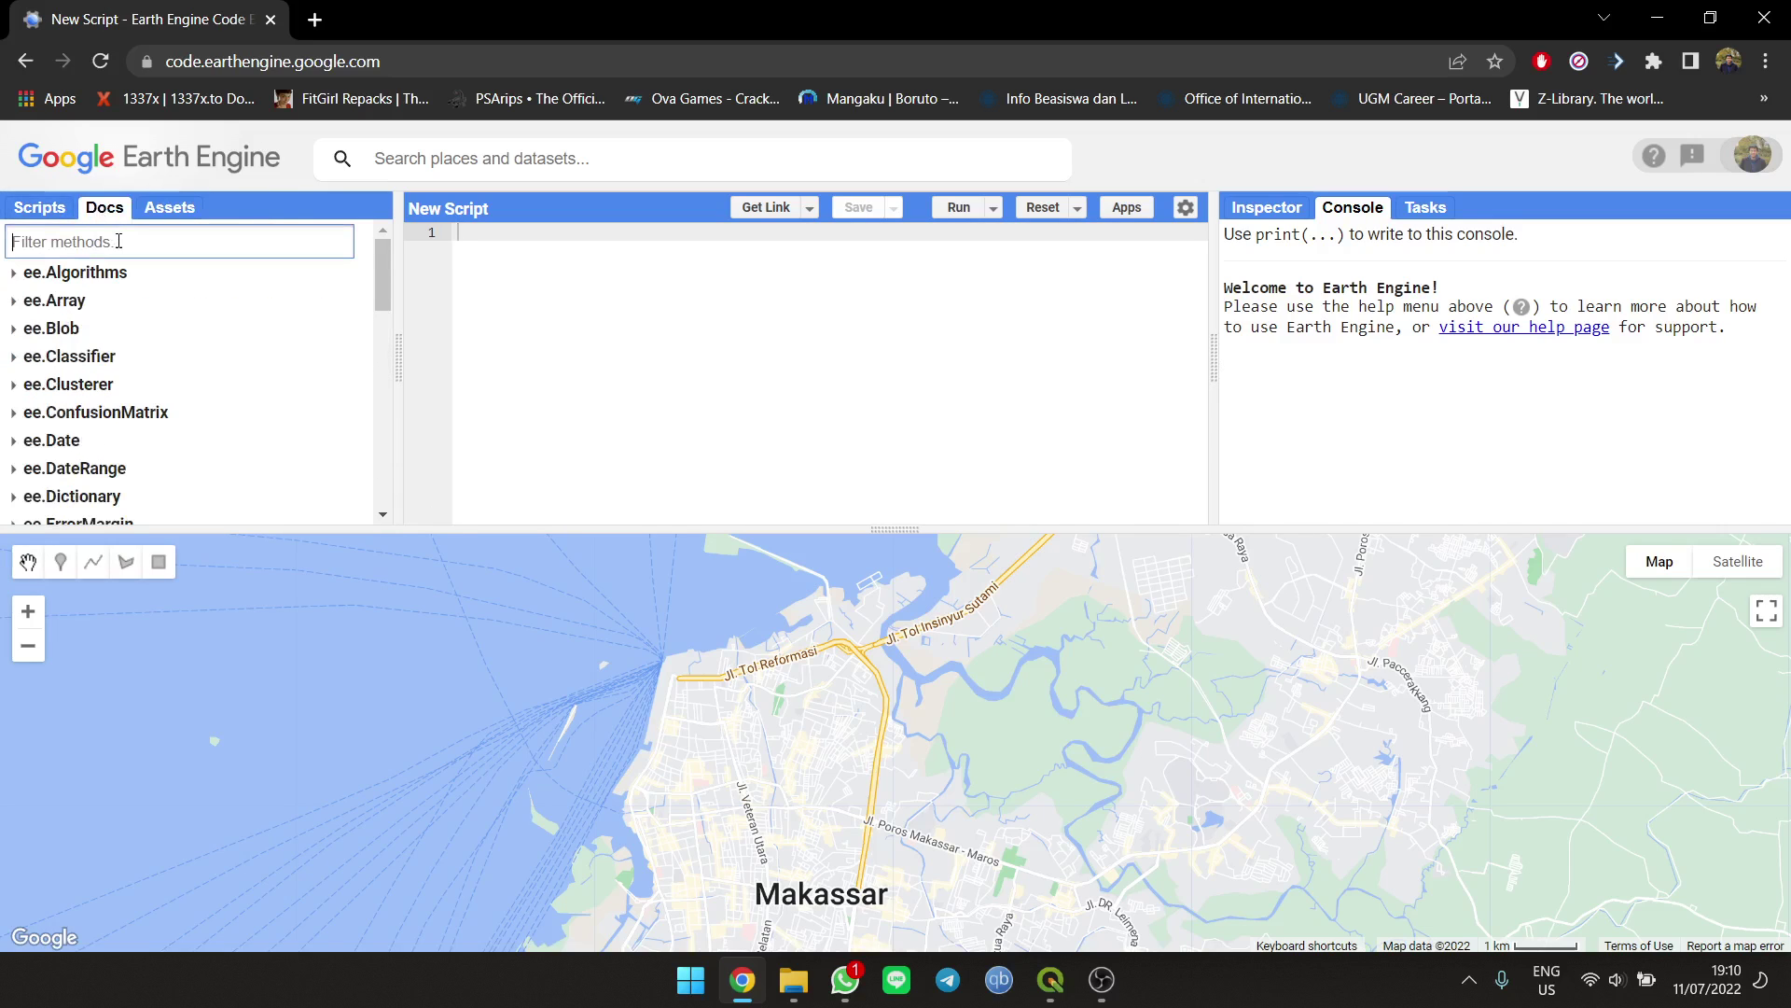
pyautogui.write('feat')
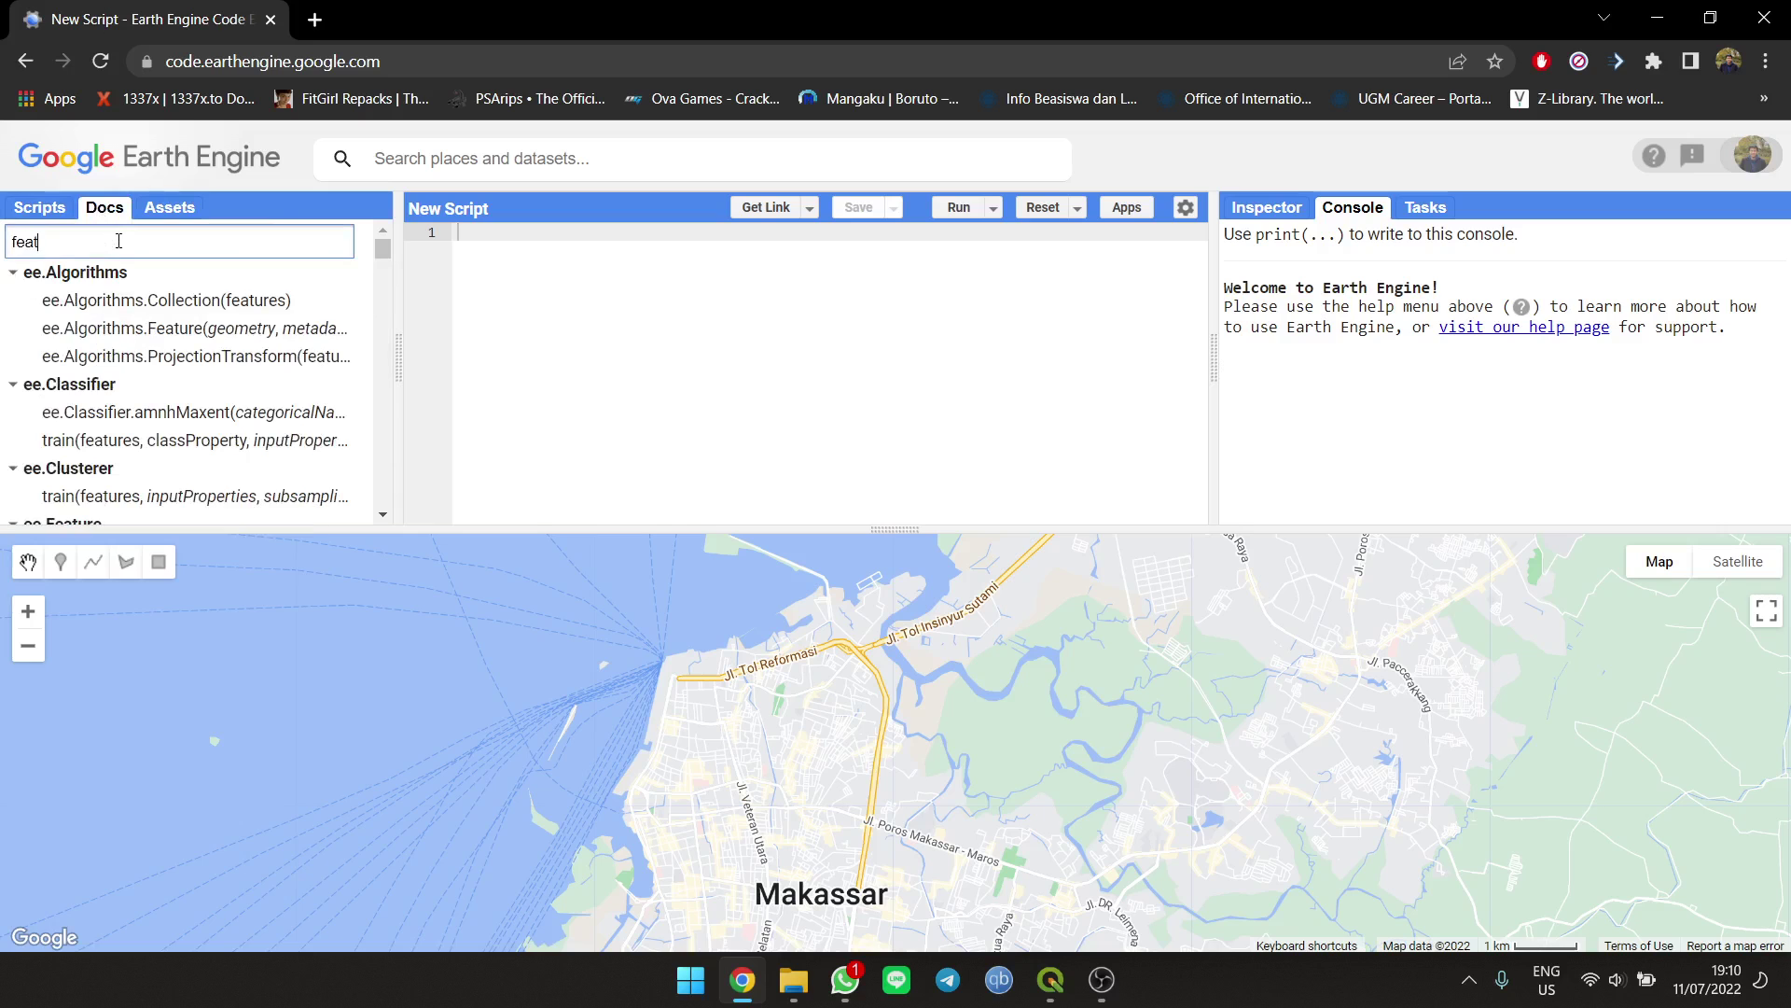
pyautogui.write('ure')
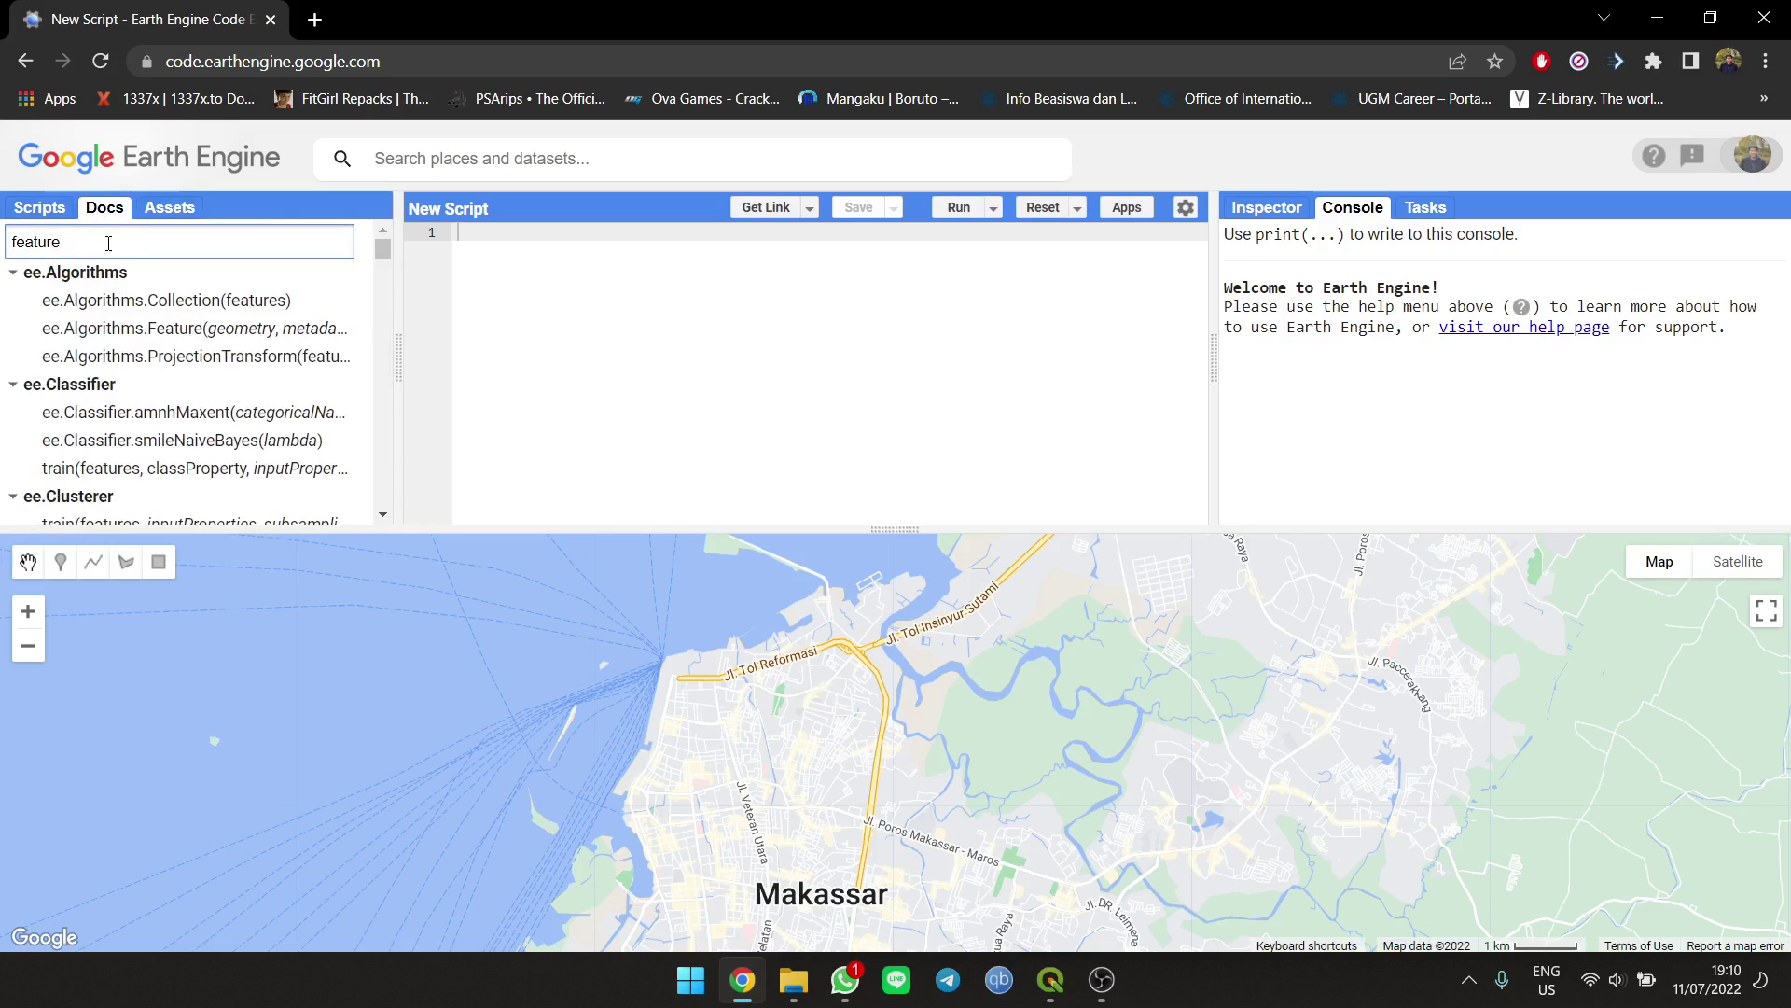
pyautogui.scroll(-3, 140, 351)
pyautogui.scroll(-3, 159, 379)
pyautogui.scroll(-1, 161, 379)
pyautogui.scroll(-3, 169, 375)
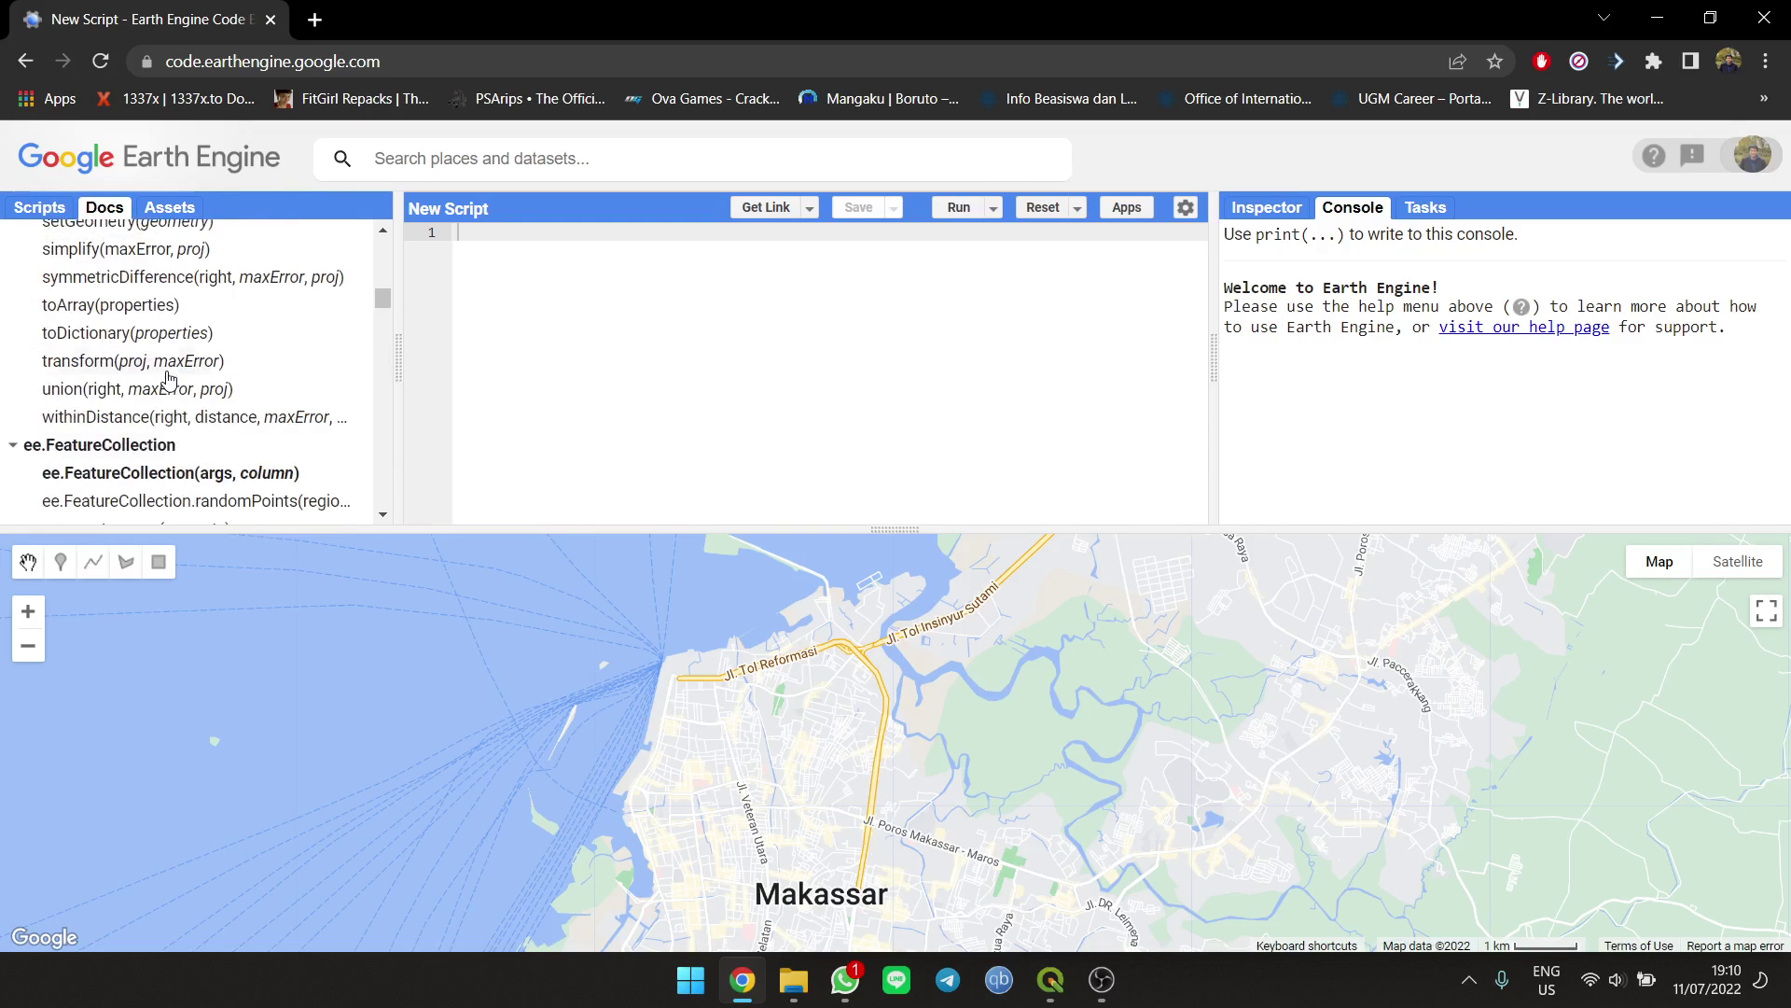
pyautogui.click(186, 446)
pyautogui.click(172, 477)
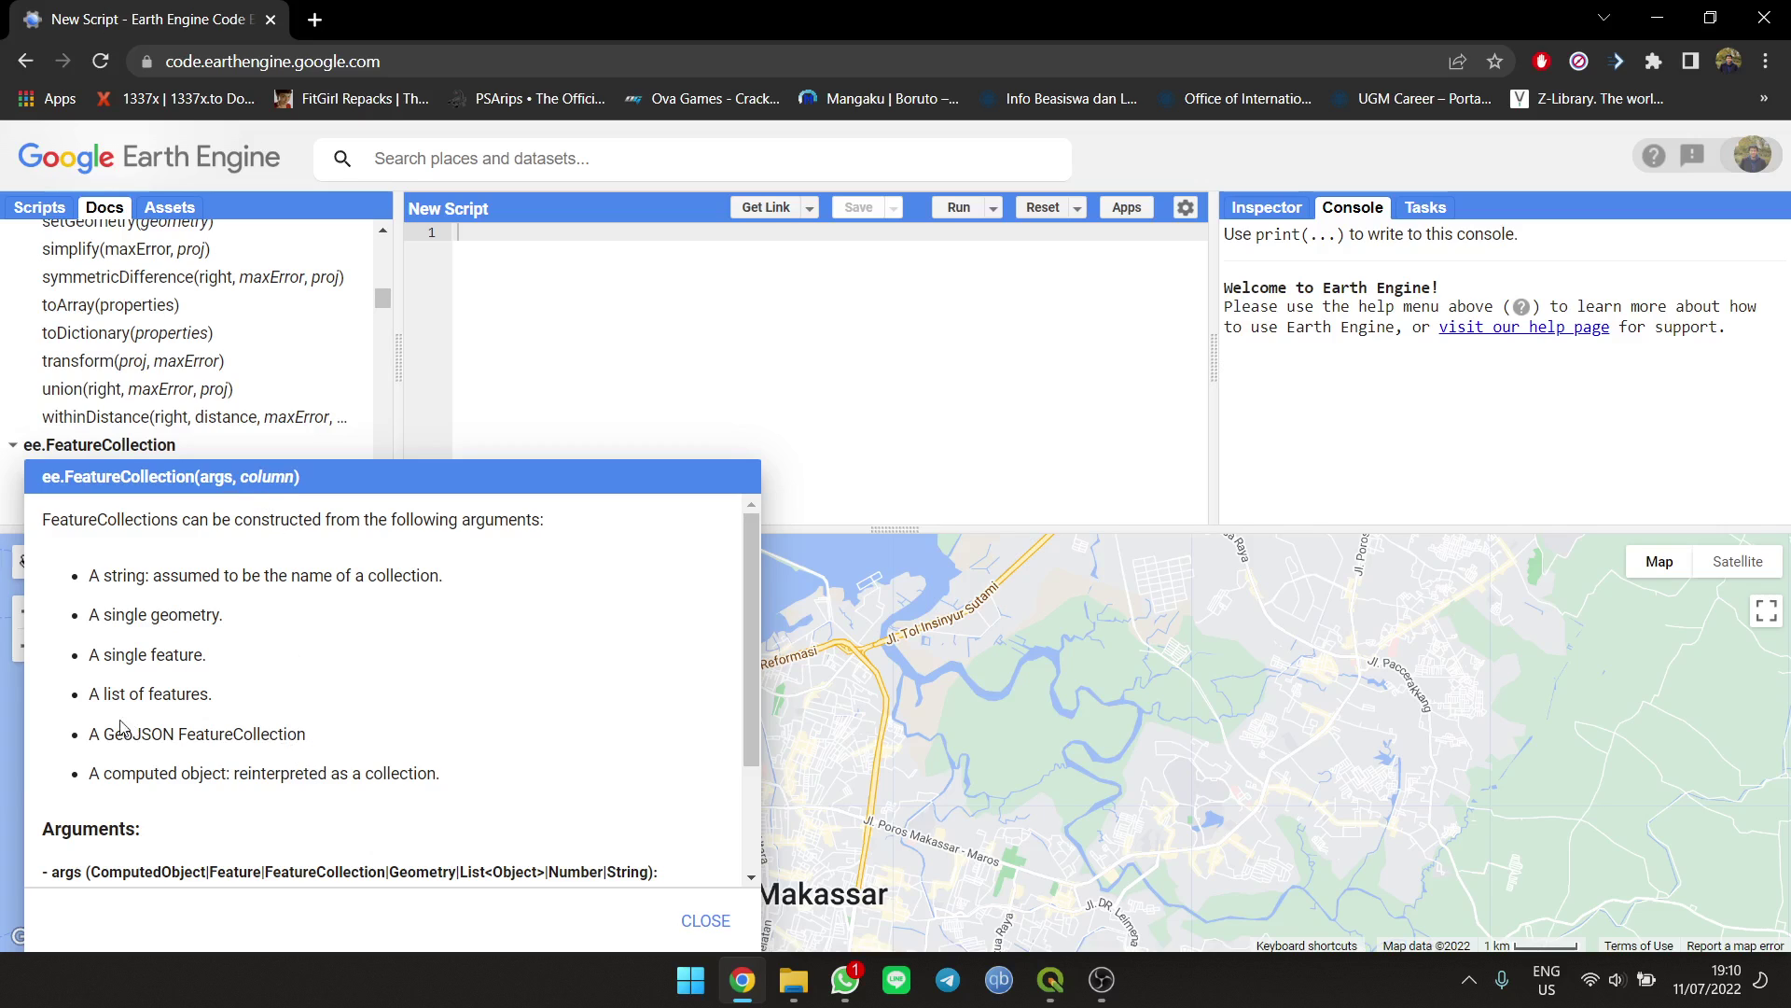
pyautogui.moveTo(104, 733); pyautogui.dragTo(310, 726)
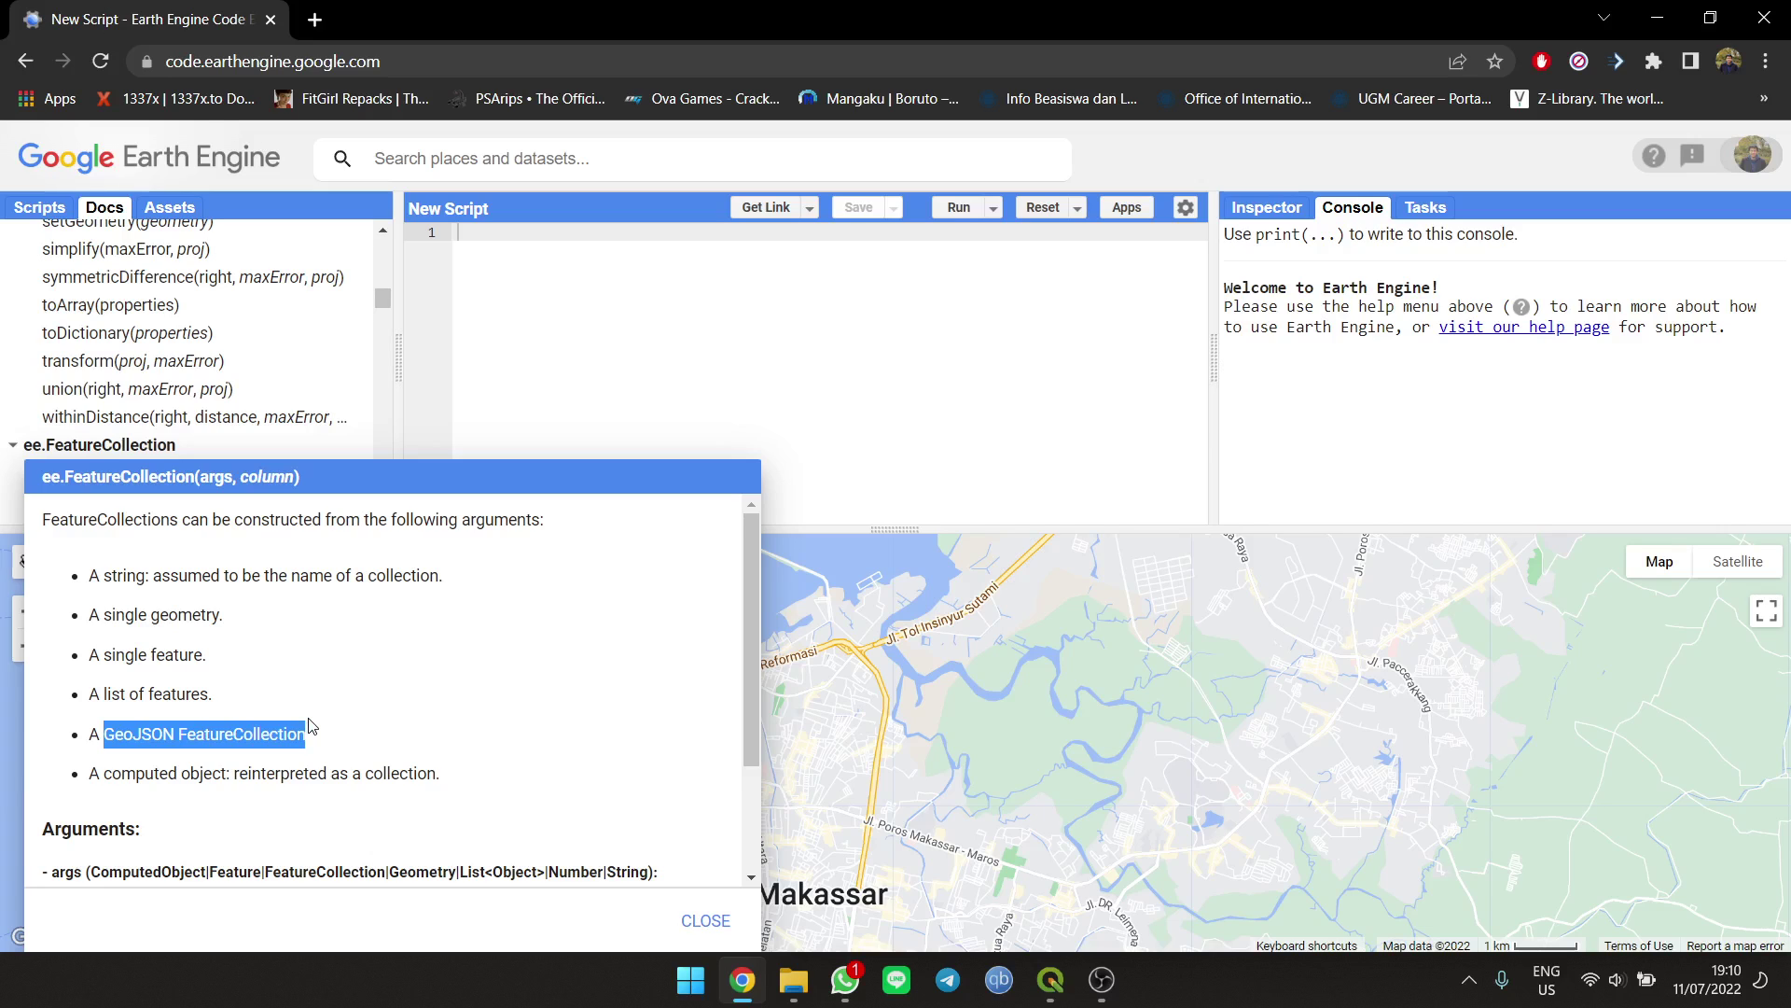
pyautogui.click(696, 920)
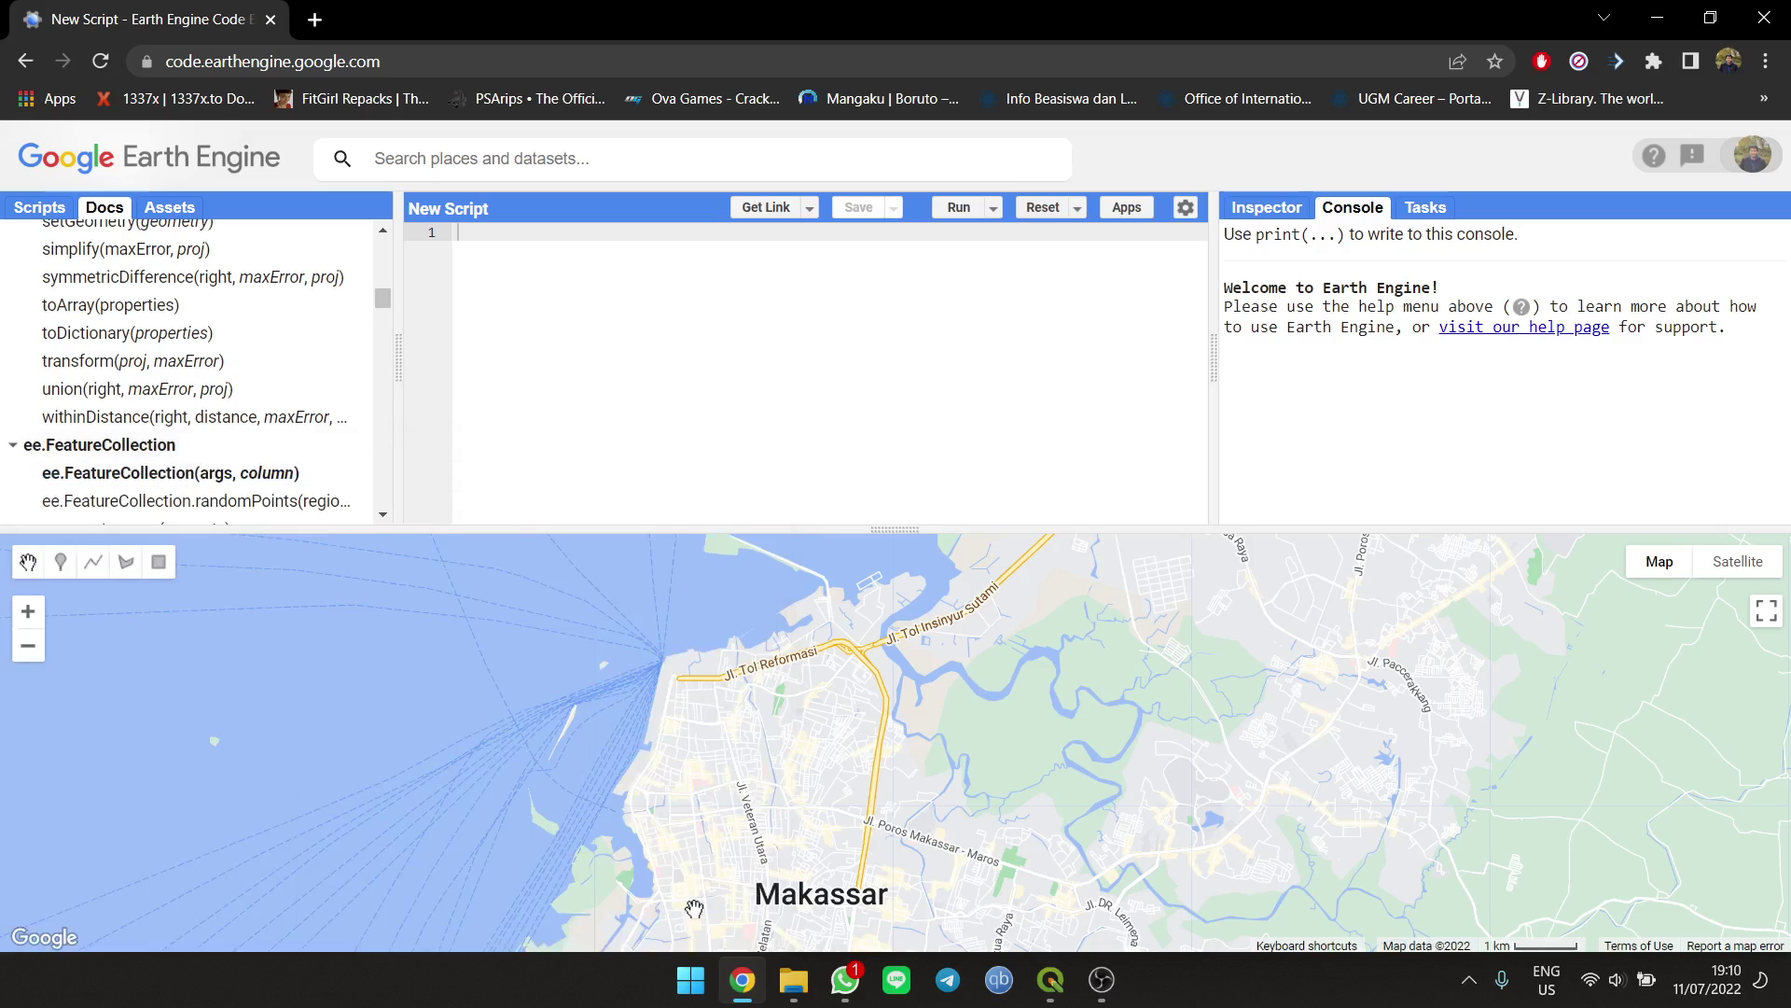
# Step: Start an empty QGIS project, add newToll.shp from File Explorer, and centre the toll points
pyautogui.click(1056, 987)
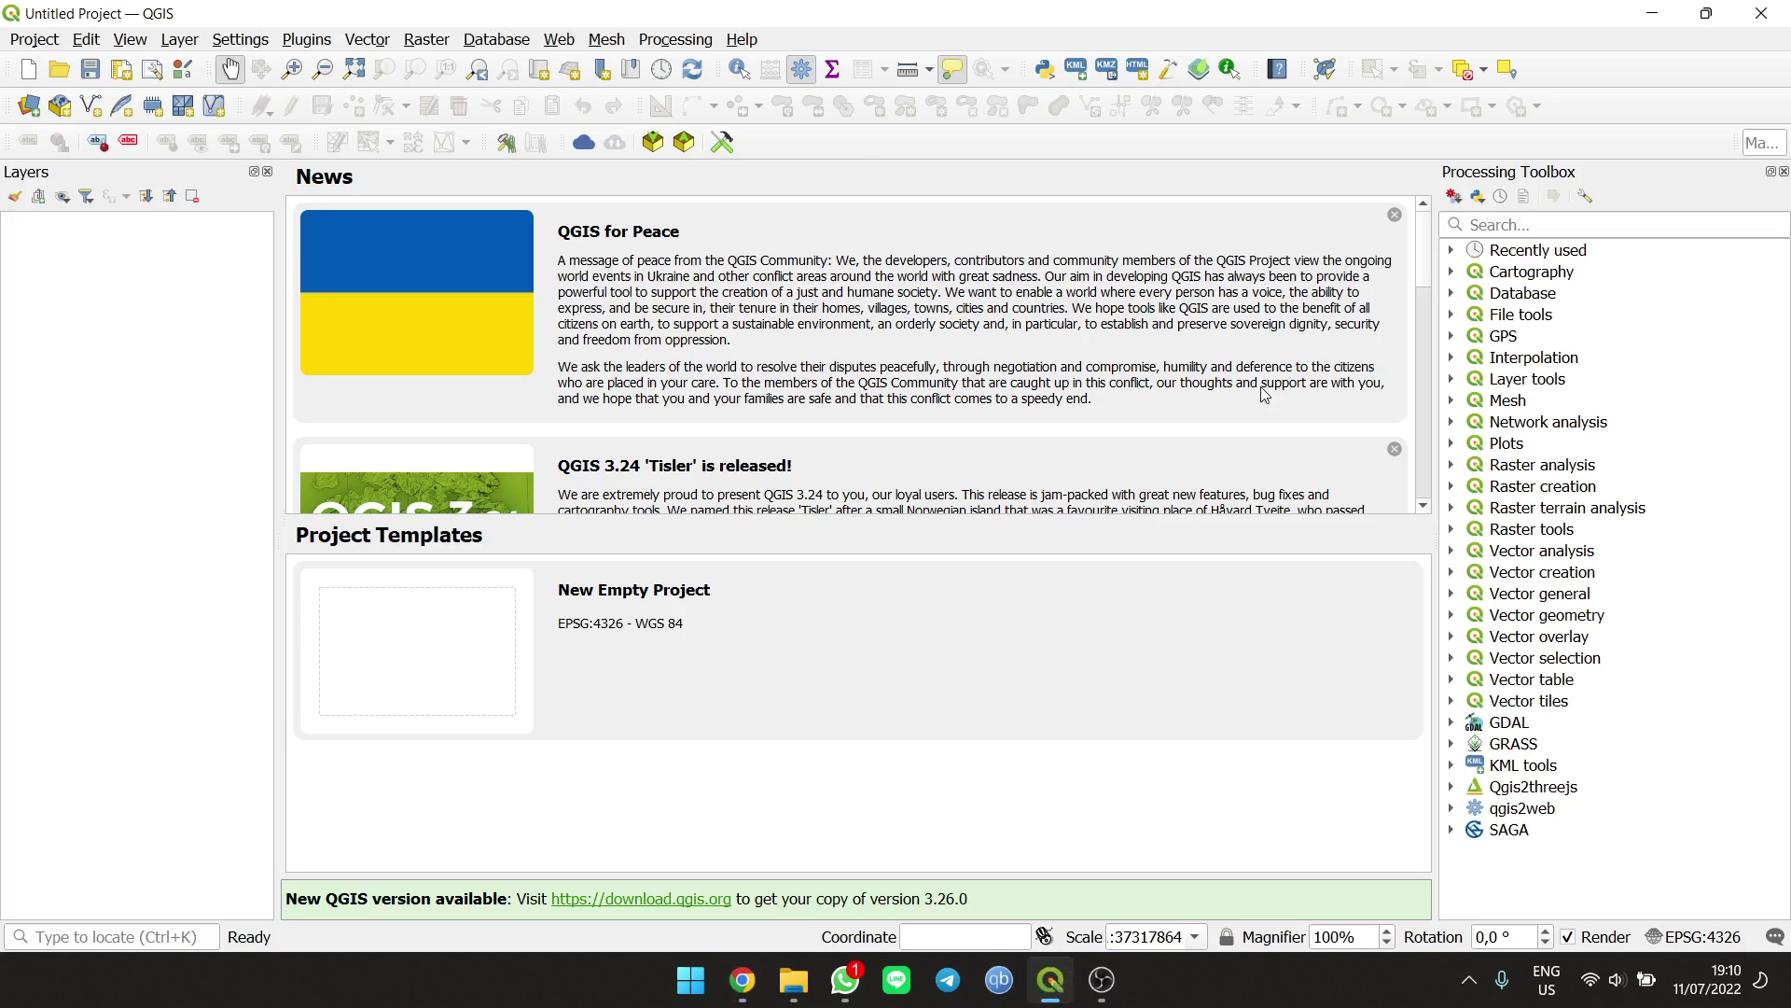
pyautogui.doubleClick(700, 612)
pyautogui.click(794, 985)
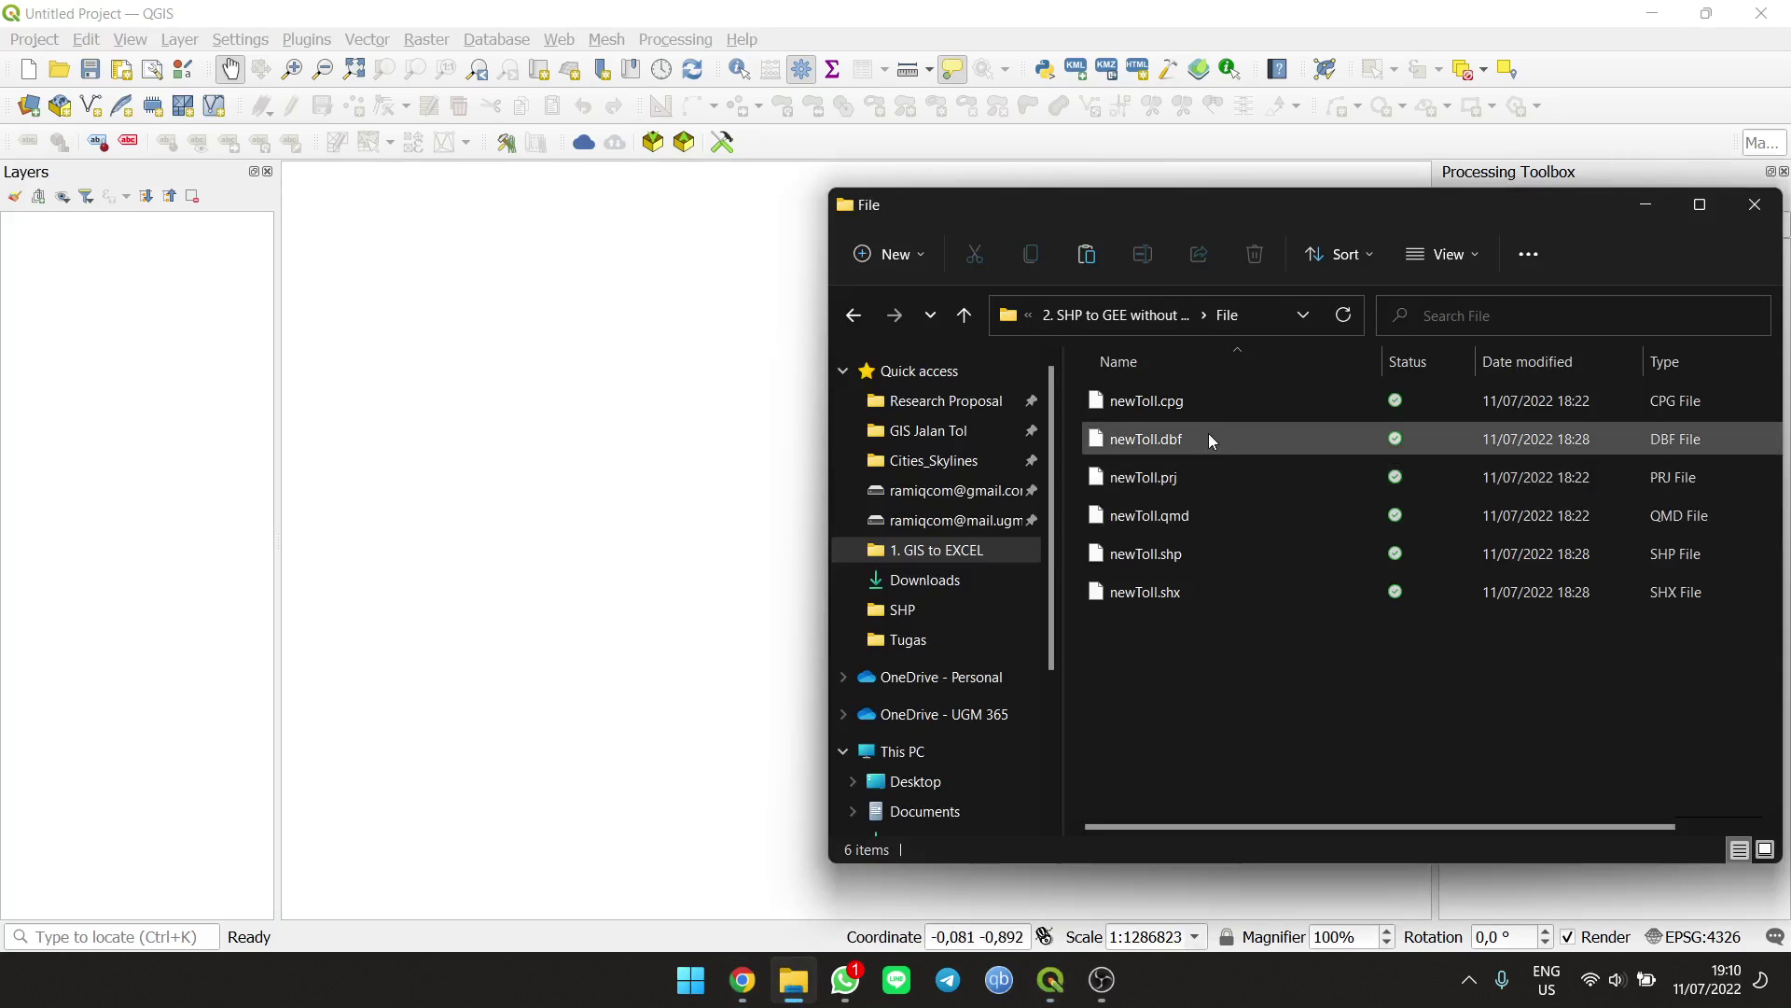
pyautogui.moveTo(1314, 220); pyautogui.dragTo(1229, 218)
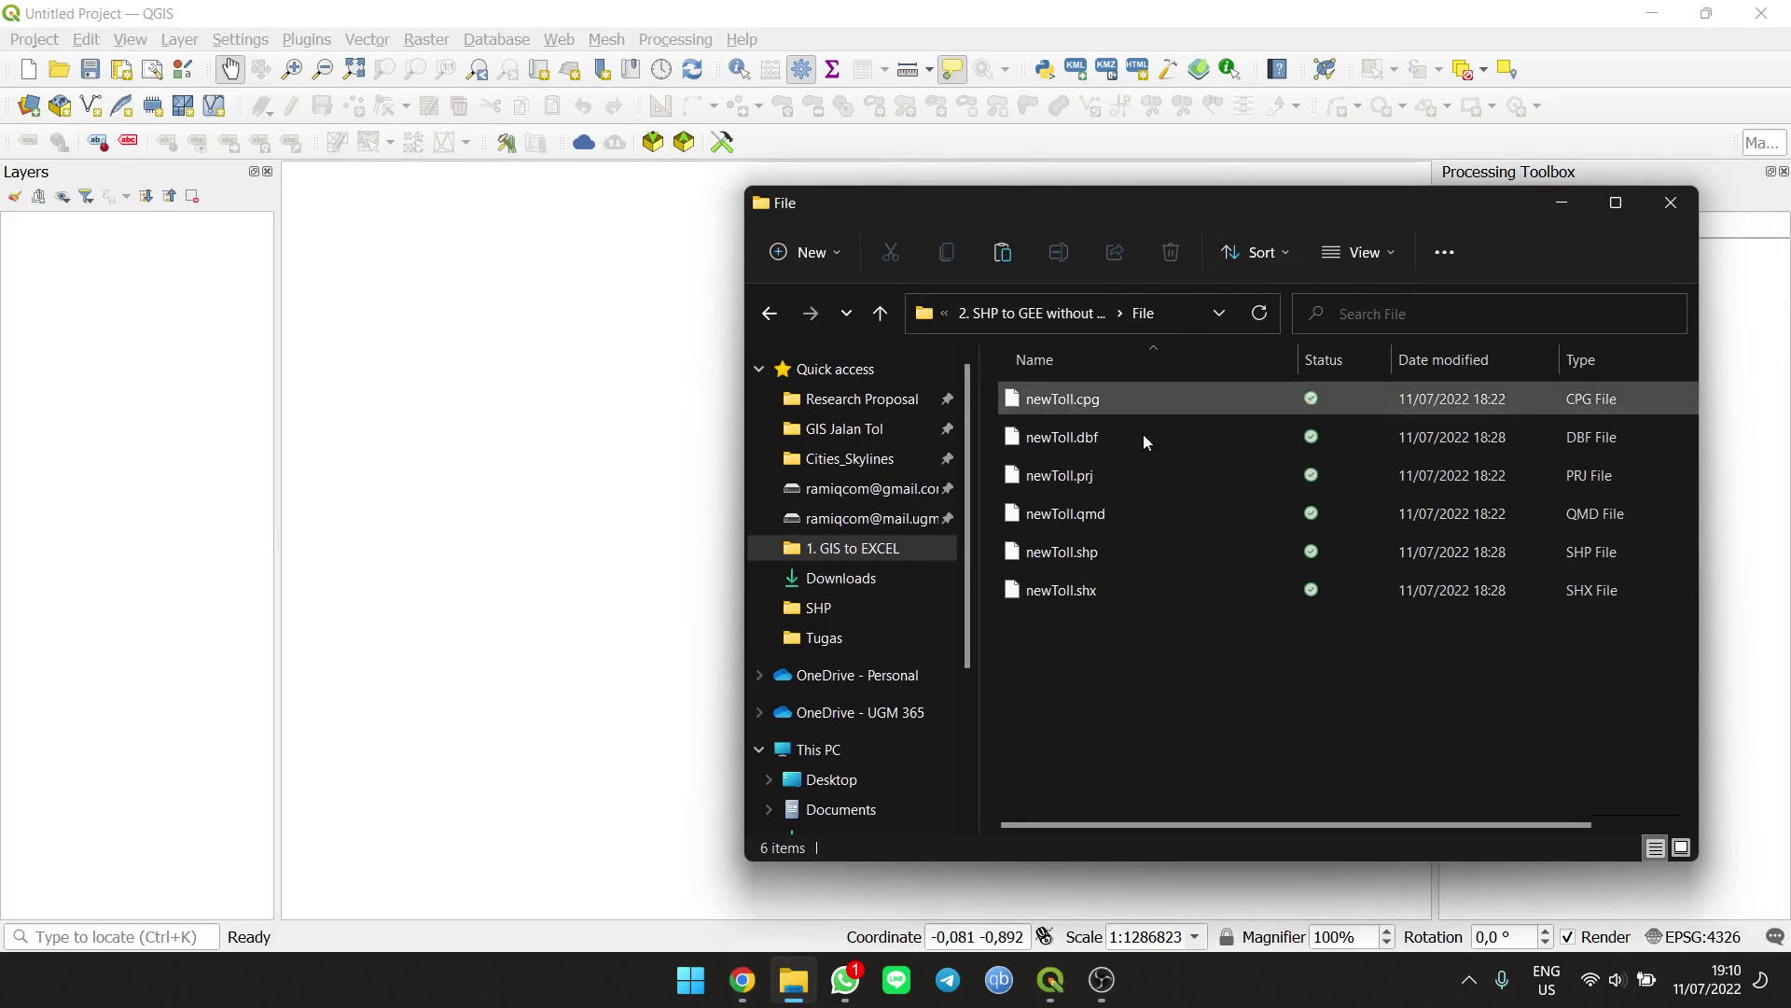
pyautogui.moveTo(1110, 548); pyautogui.dragTo(207, 369)
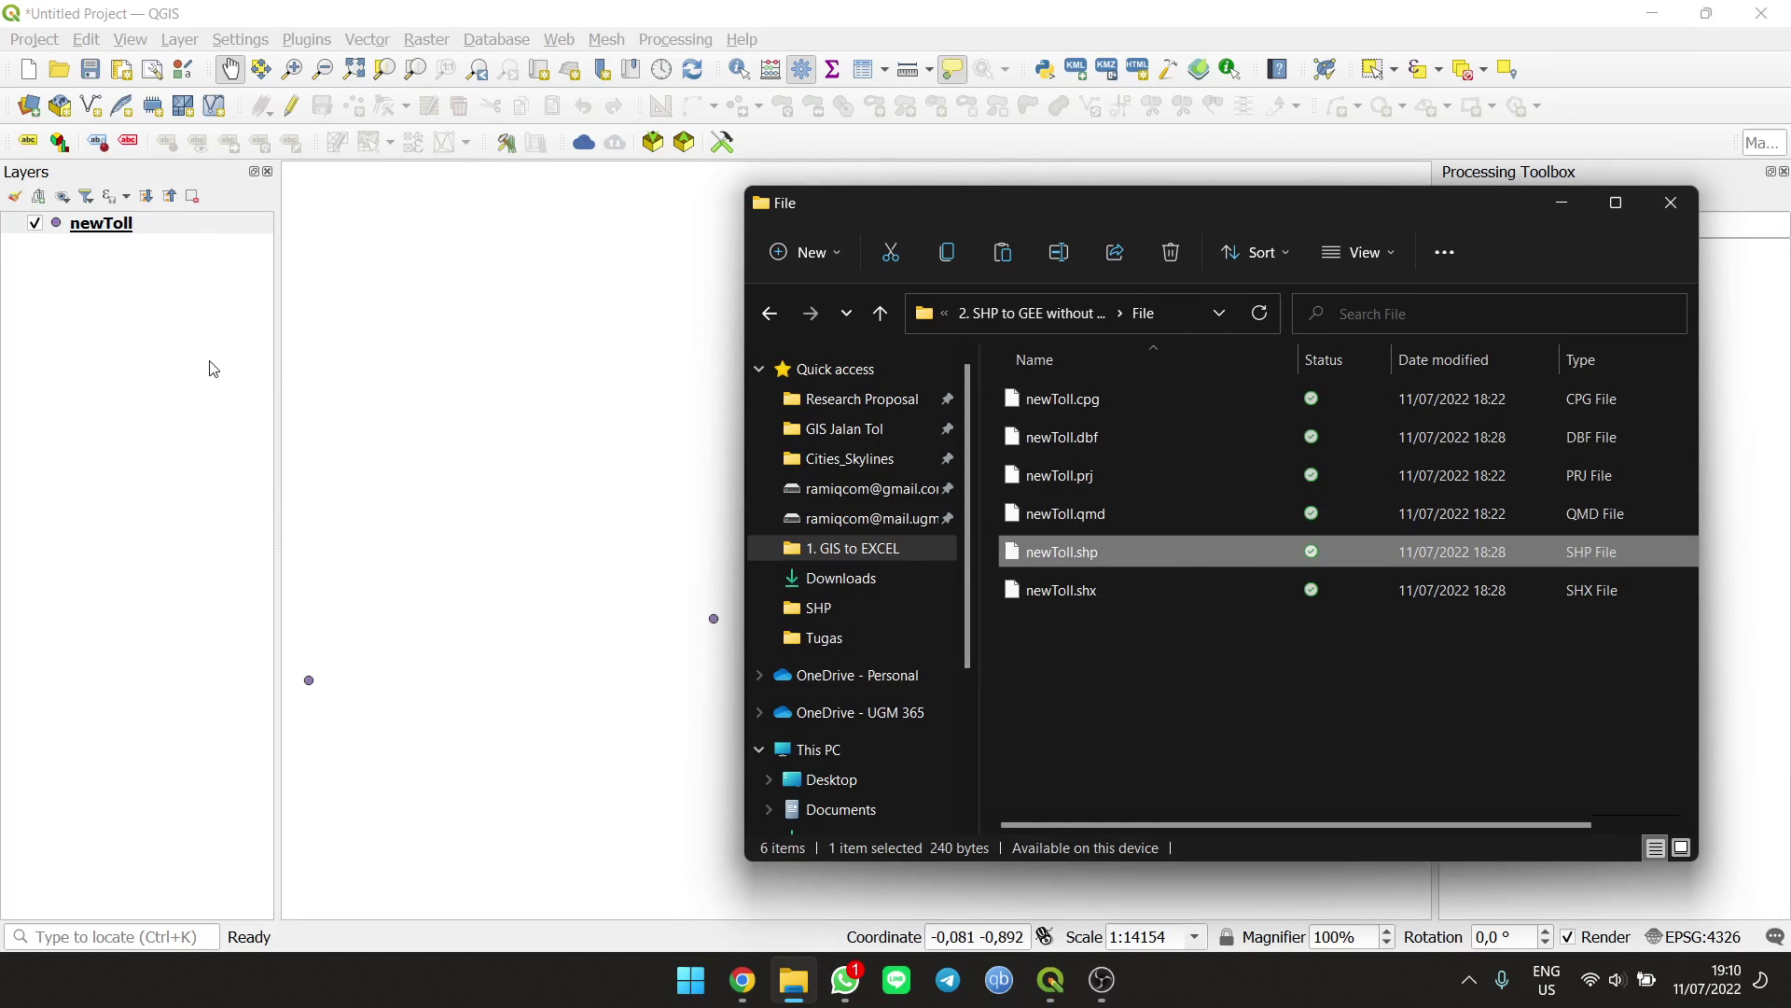
pyautogui.scroll(-2, 997, 456)
pyautogui.moveTo(997, 457); pyautogui.dragTo(983, 477)
pyautogui.scroll(1, 948, 518)
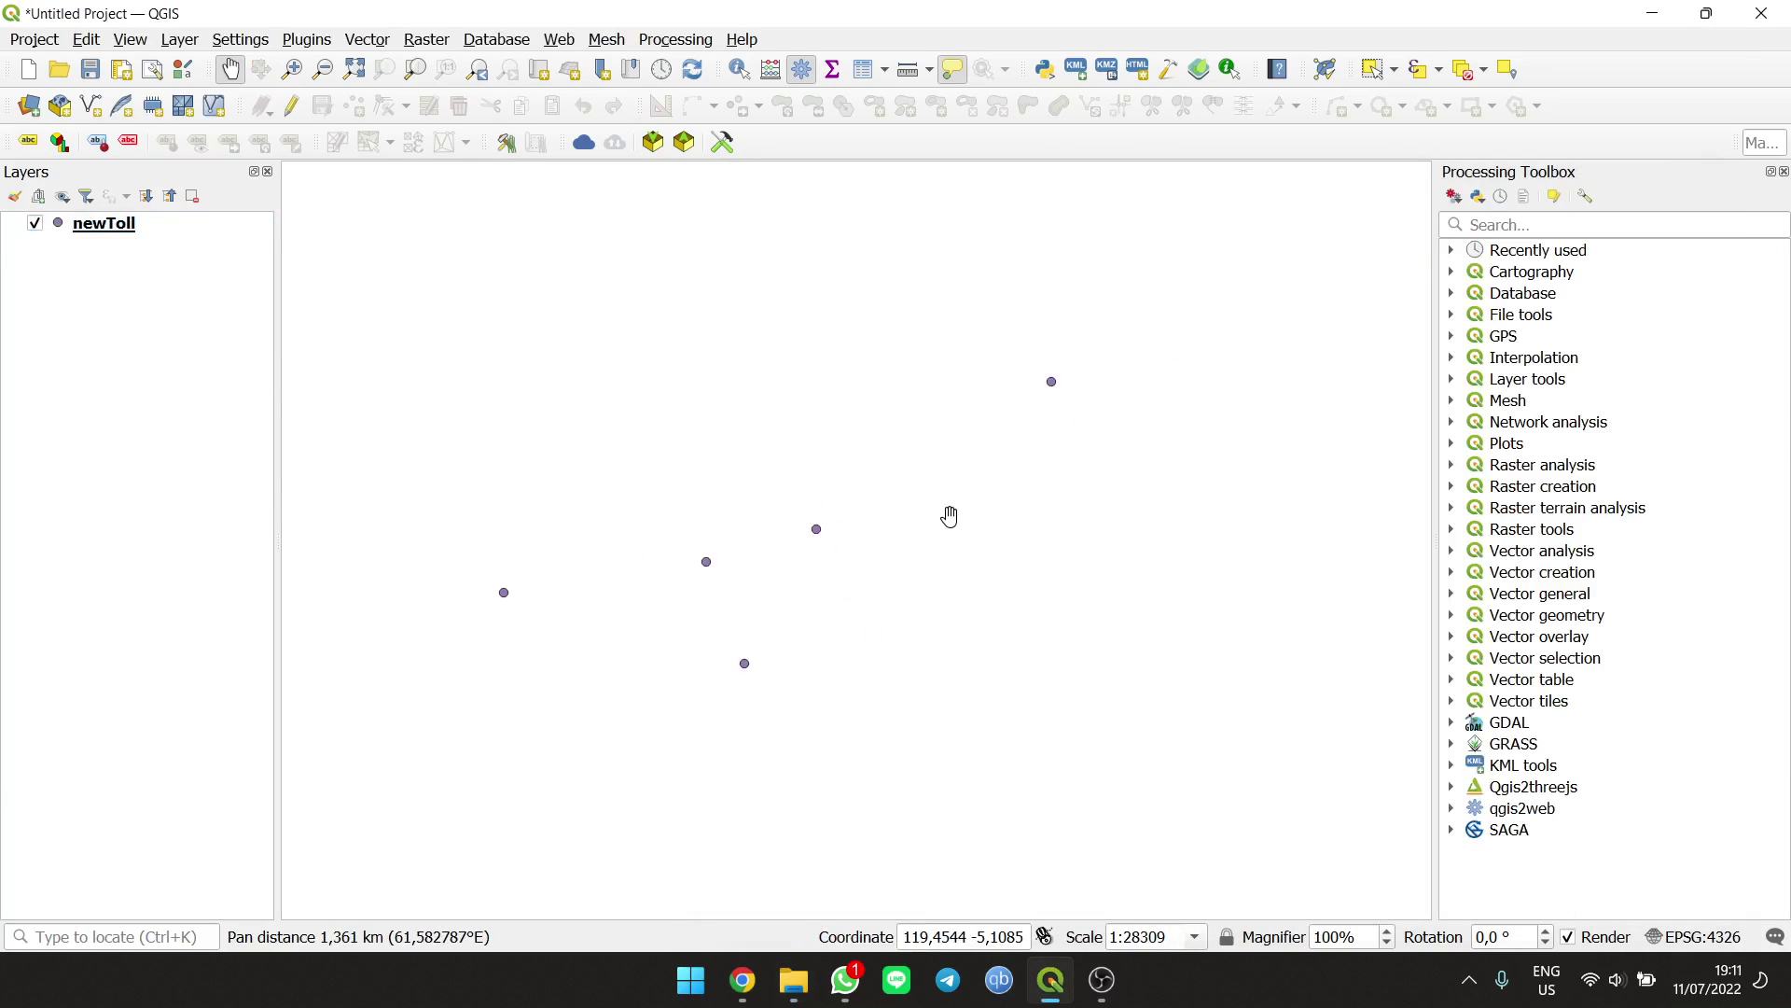
# Step: Add the Google Satellite XYZ basemap and move newToll above it in Layers
pyautogui.click(28, 105)
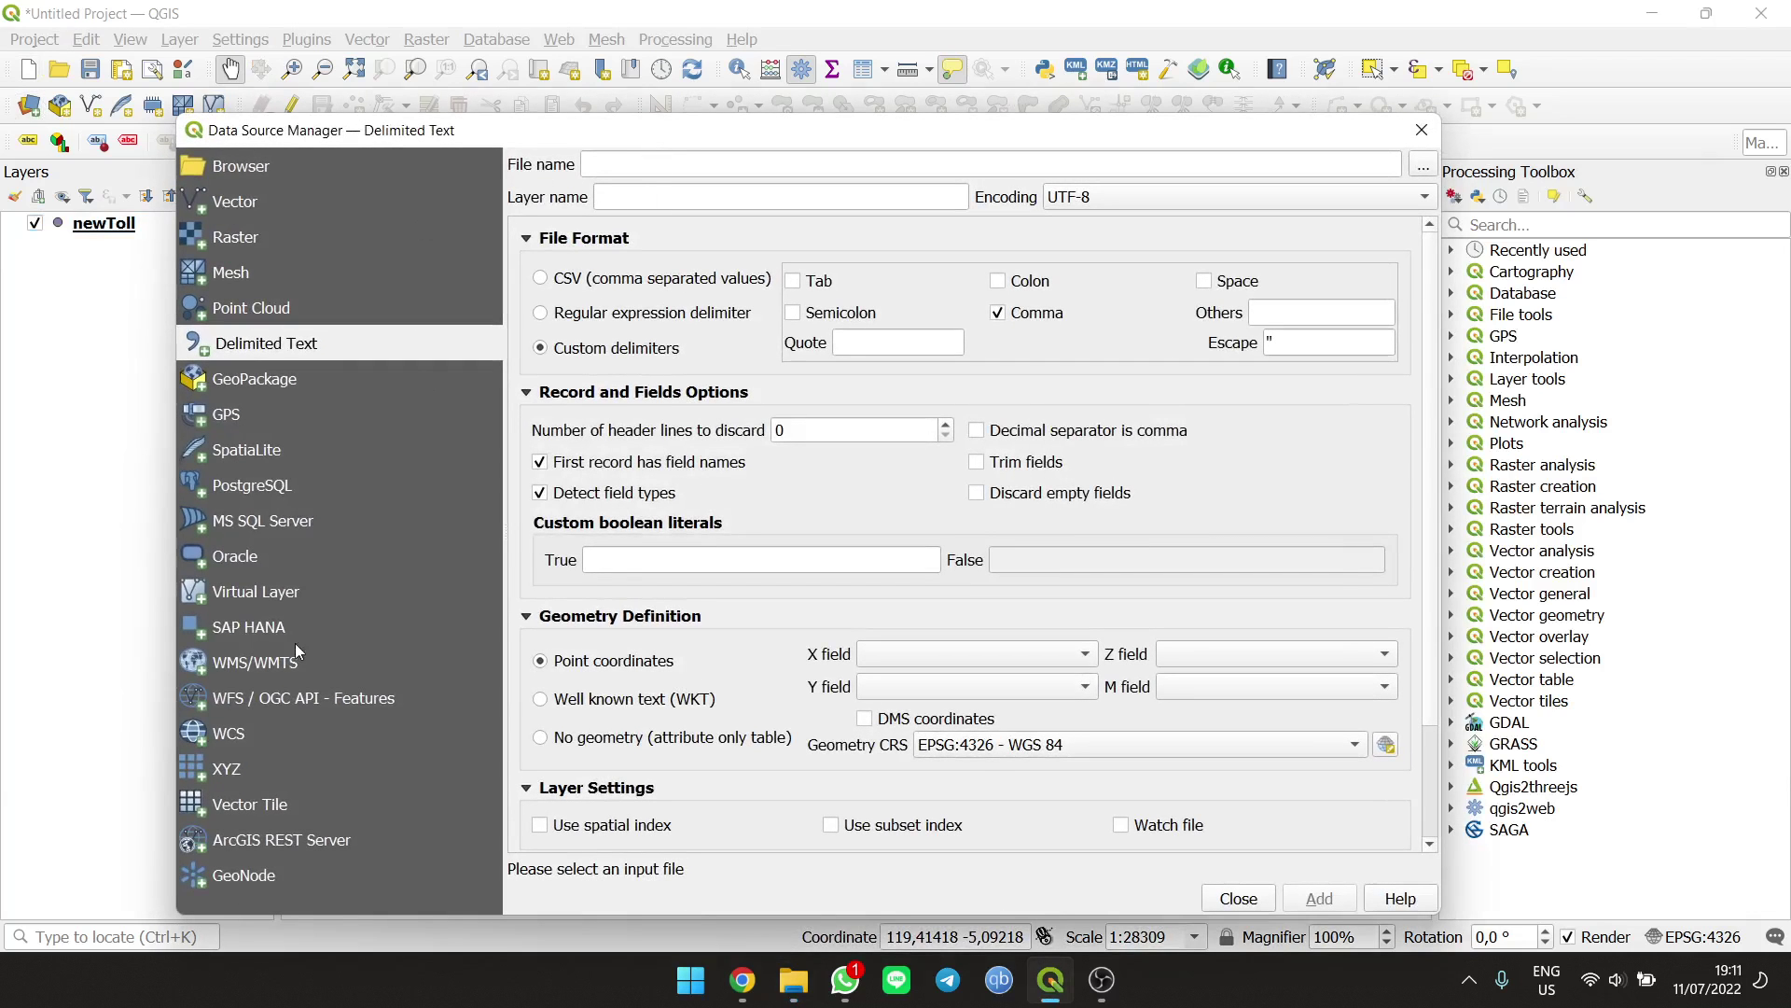
pyautogui.click(269, 763)
pyautogui.click(1319, 898)
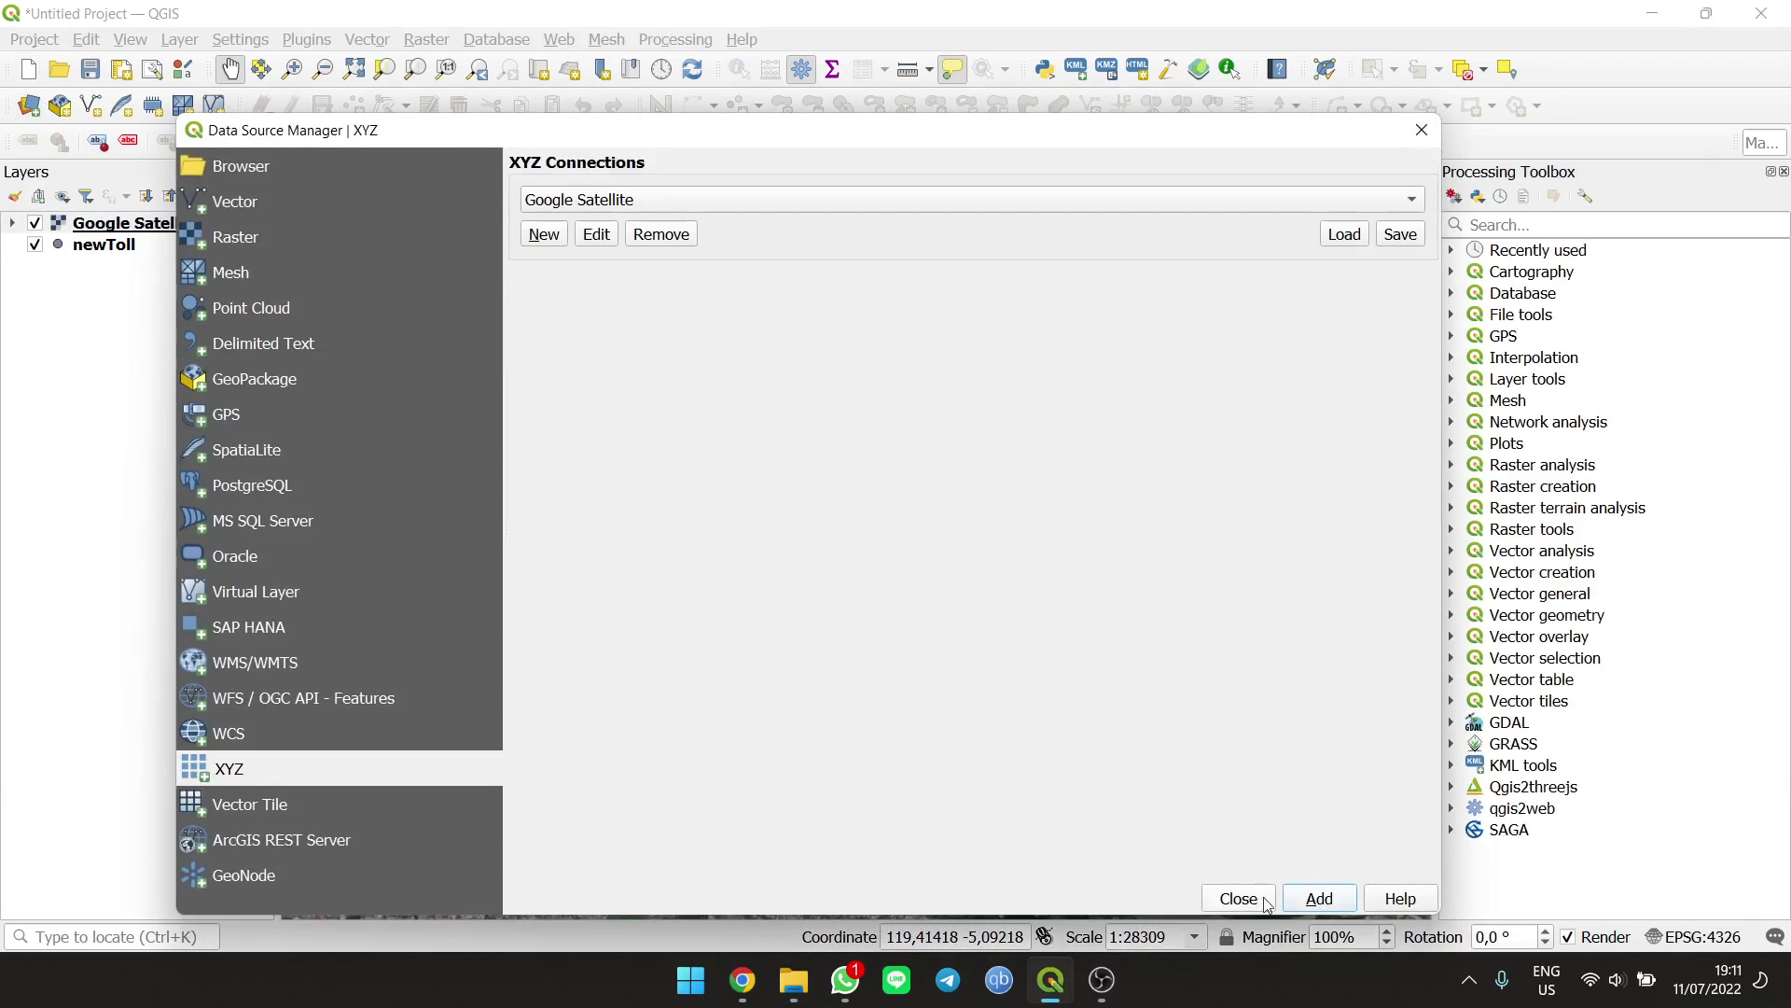
pyautogui.click(1238, 900)
pyautogui.moveTo(105, 244); pyautogui.dragTo(104, 217)
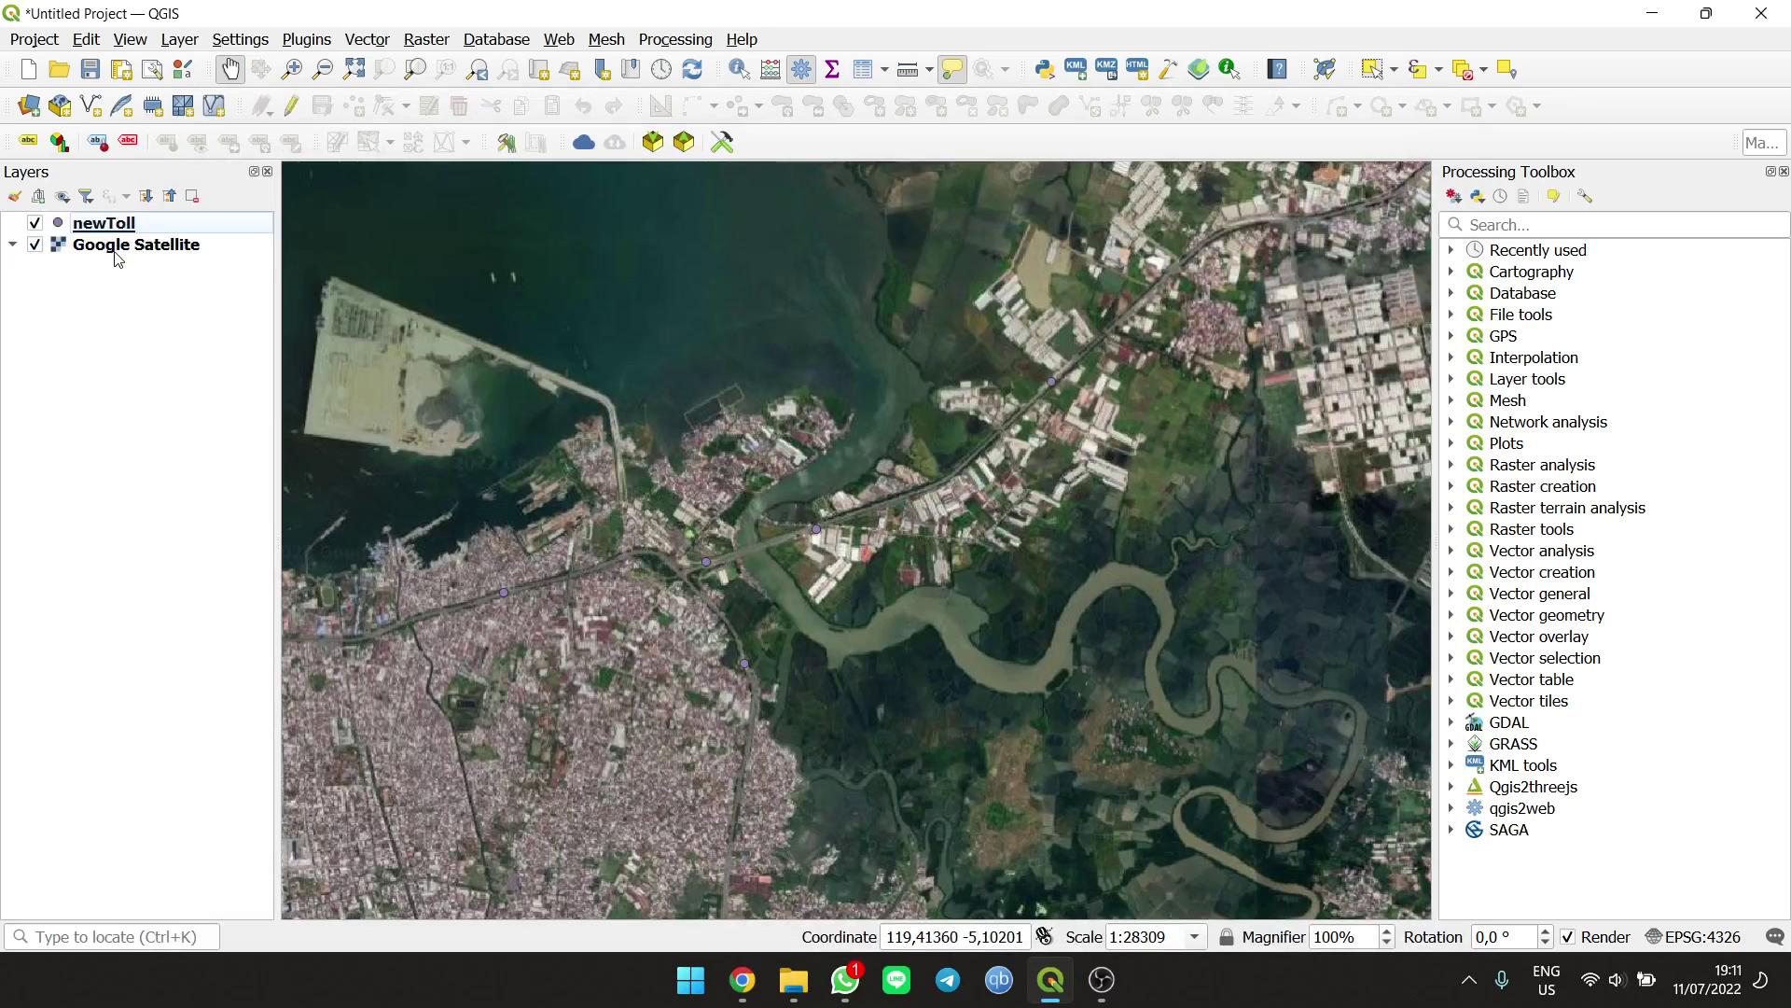
pyautogui.scroll(1, 525, 644)
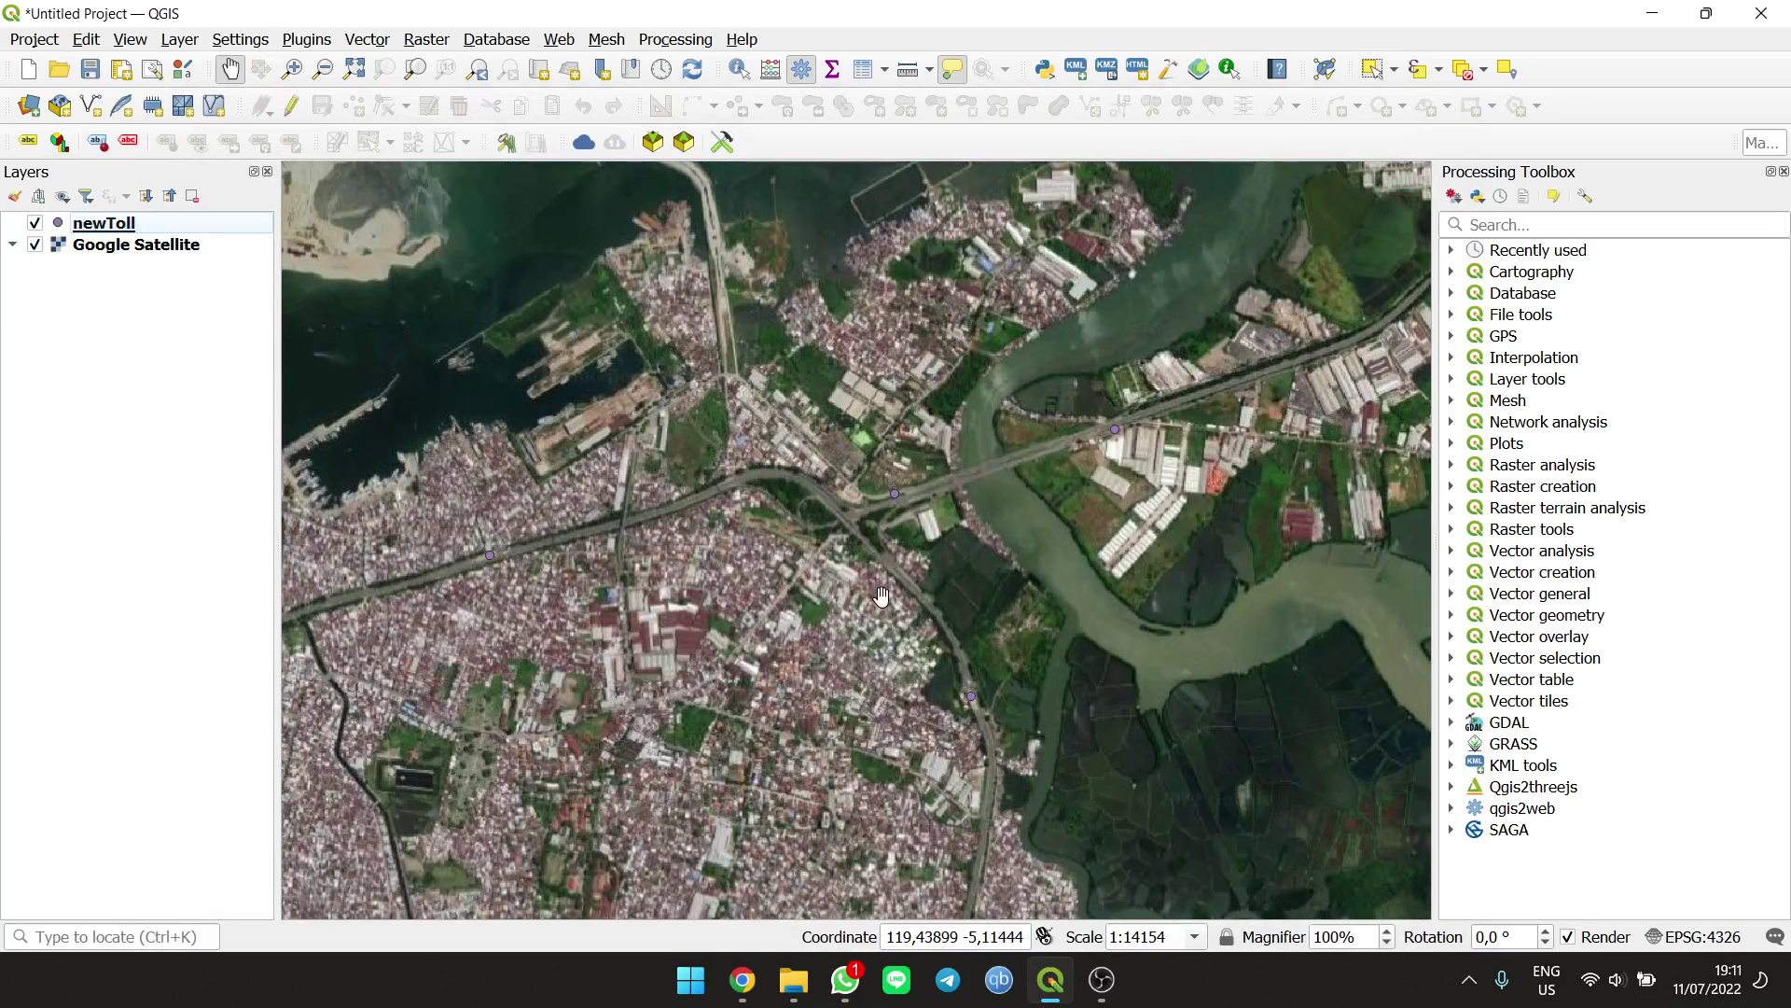
# Step: Export the newToll layer as a GeoJSON file named tollJSON
pyautogui.rightClick(220, 223)
pyautogui.moveTo(266, 661)
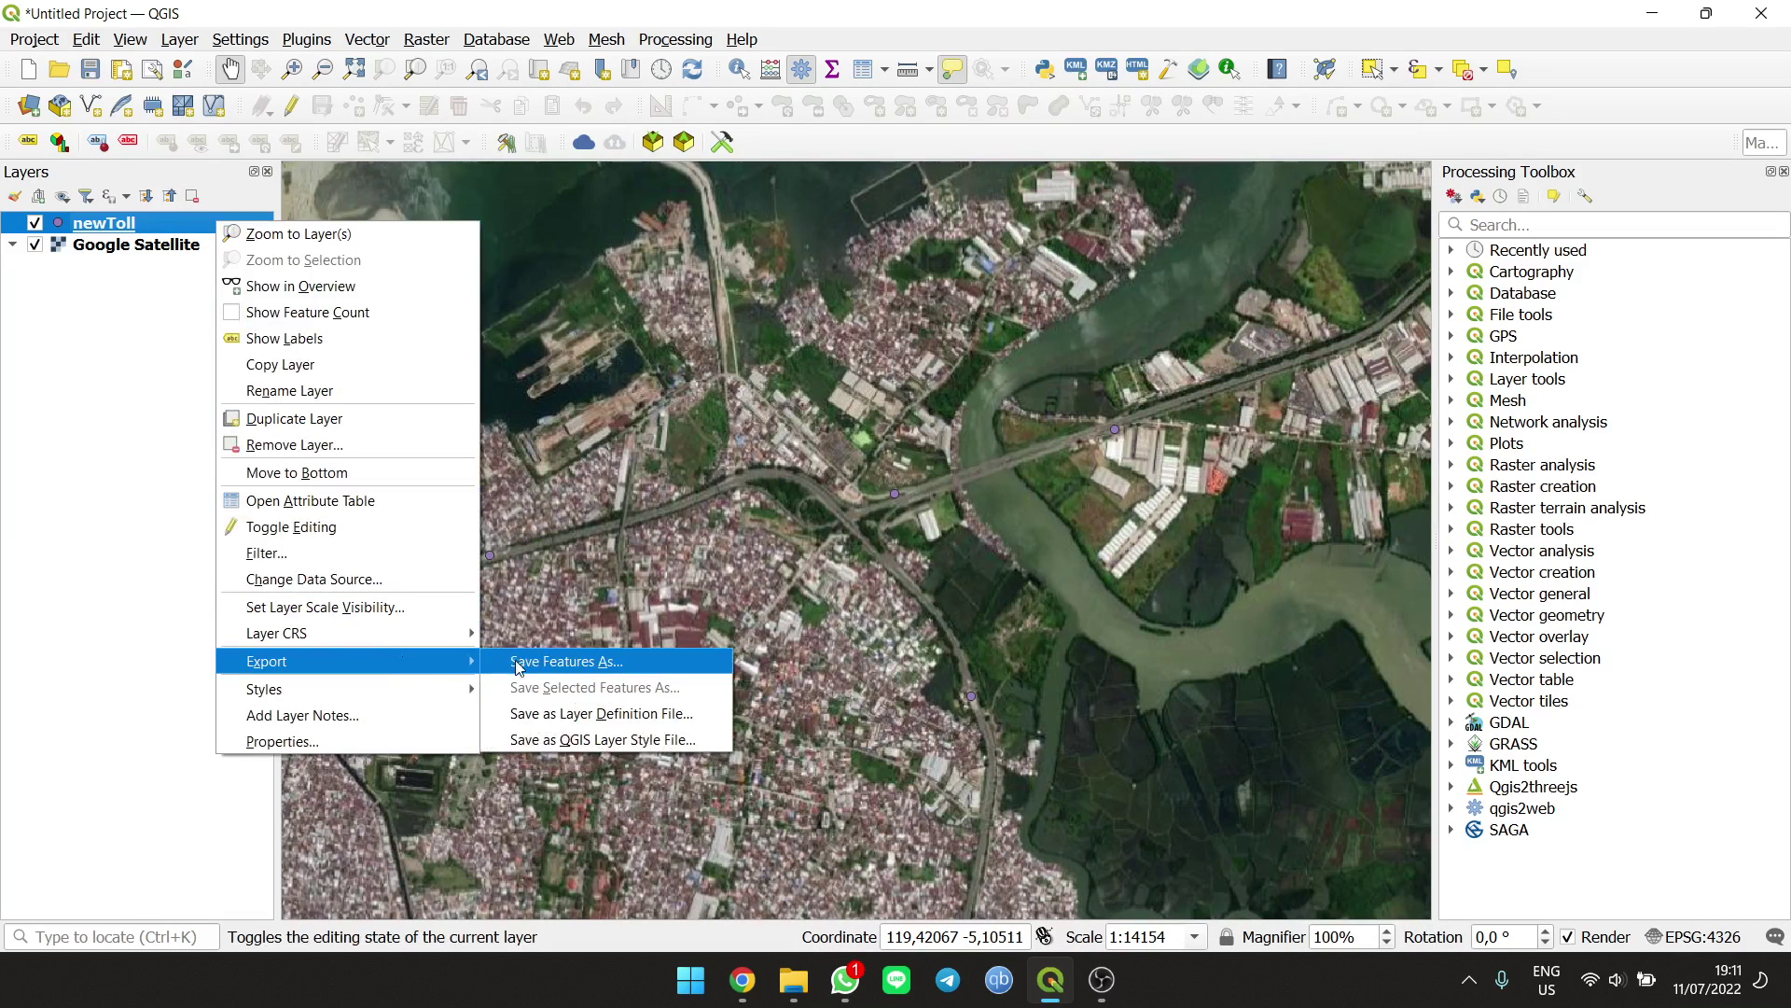
pyautogui.click(561, 661)
pyautogui.click(1360, 234)
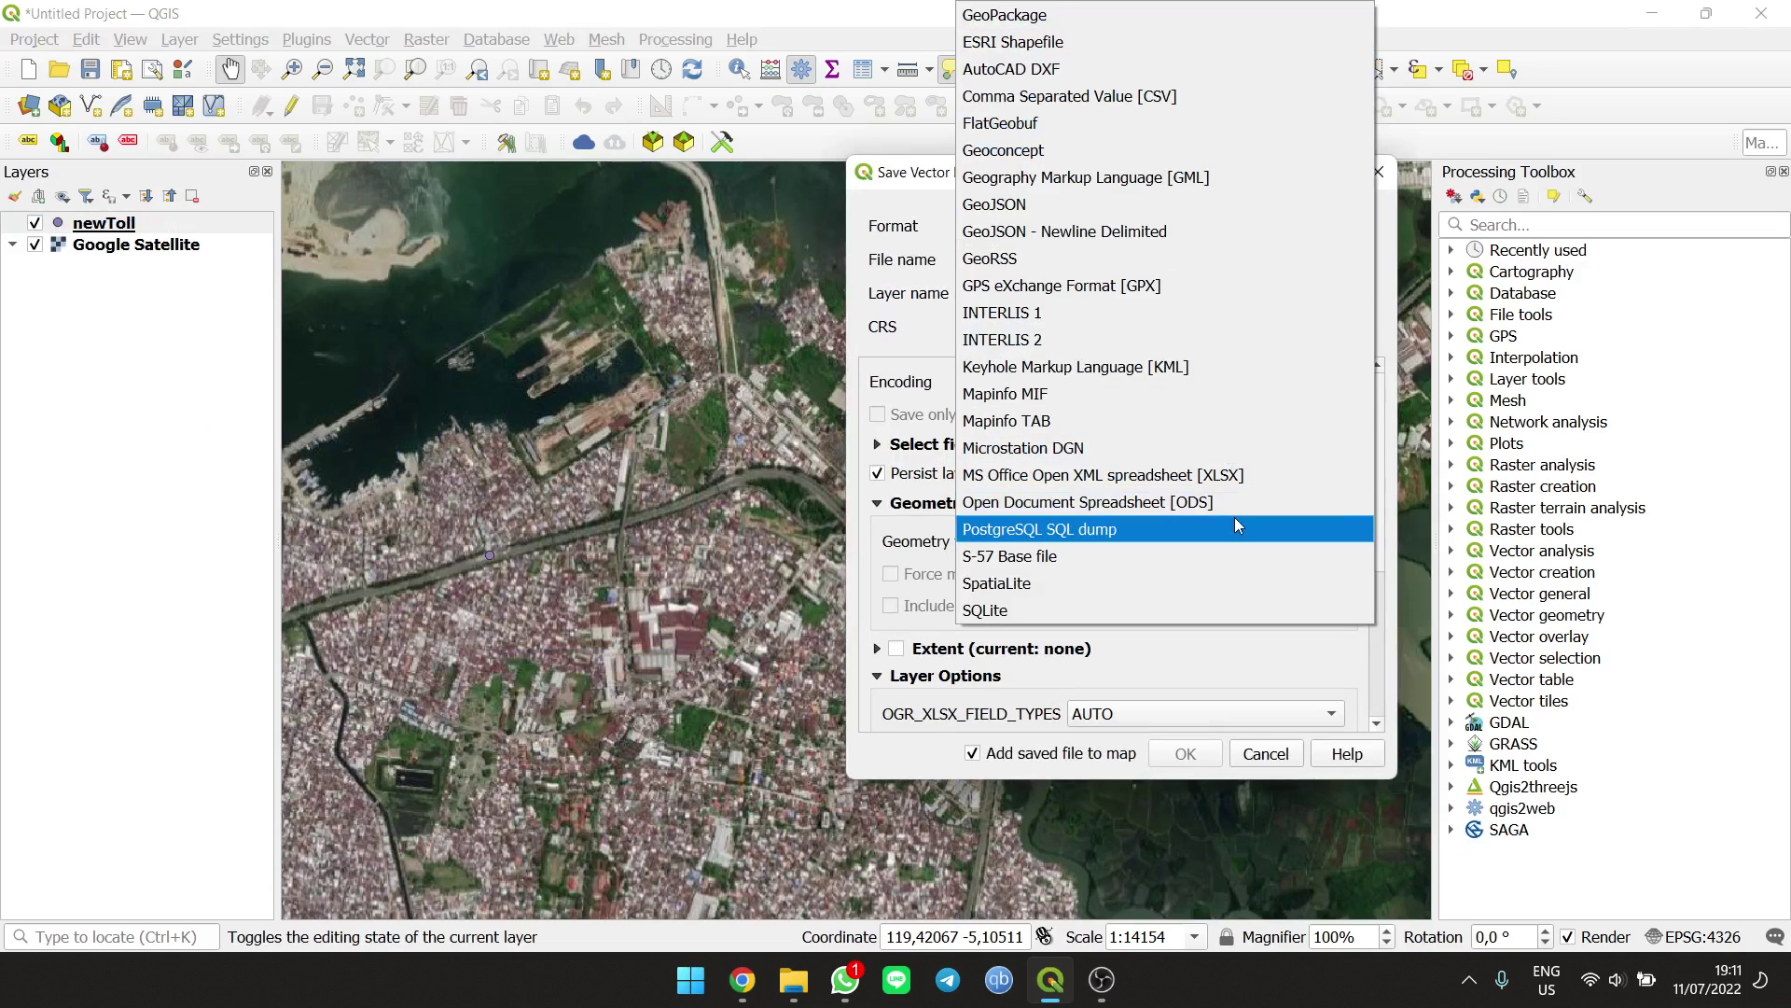
pyautogui.click(1133, 207)
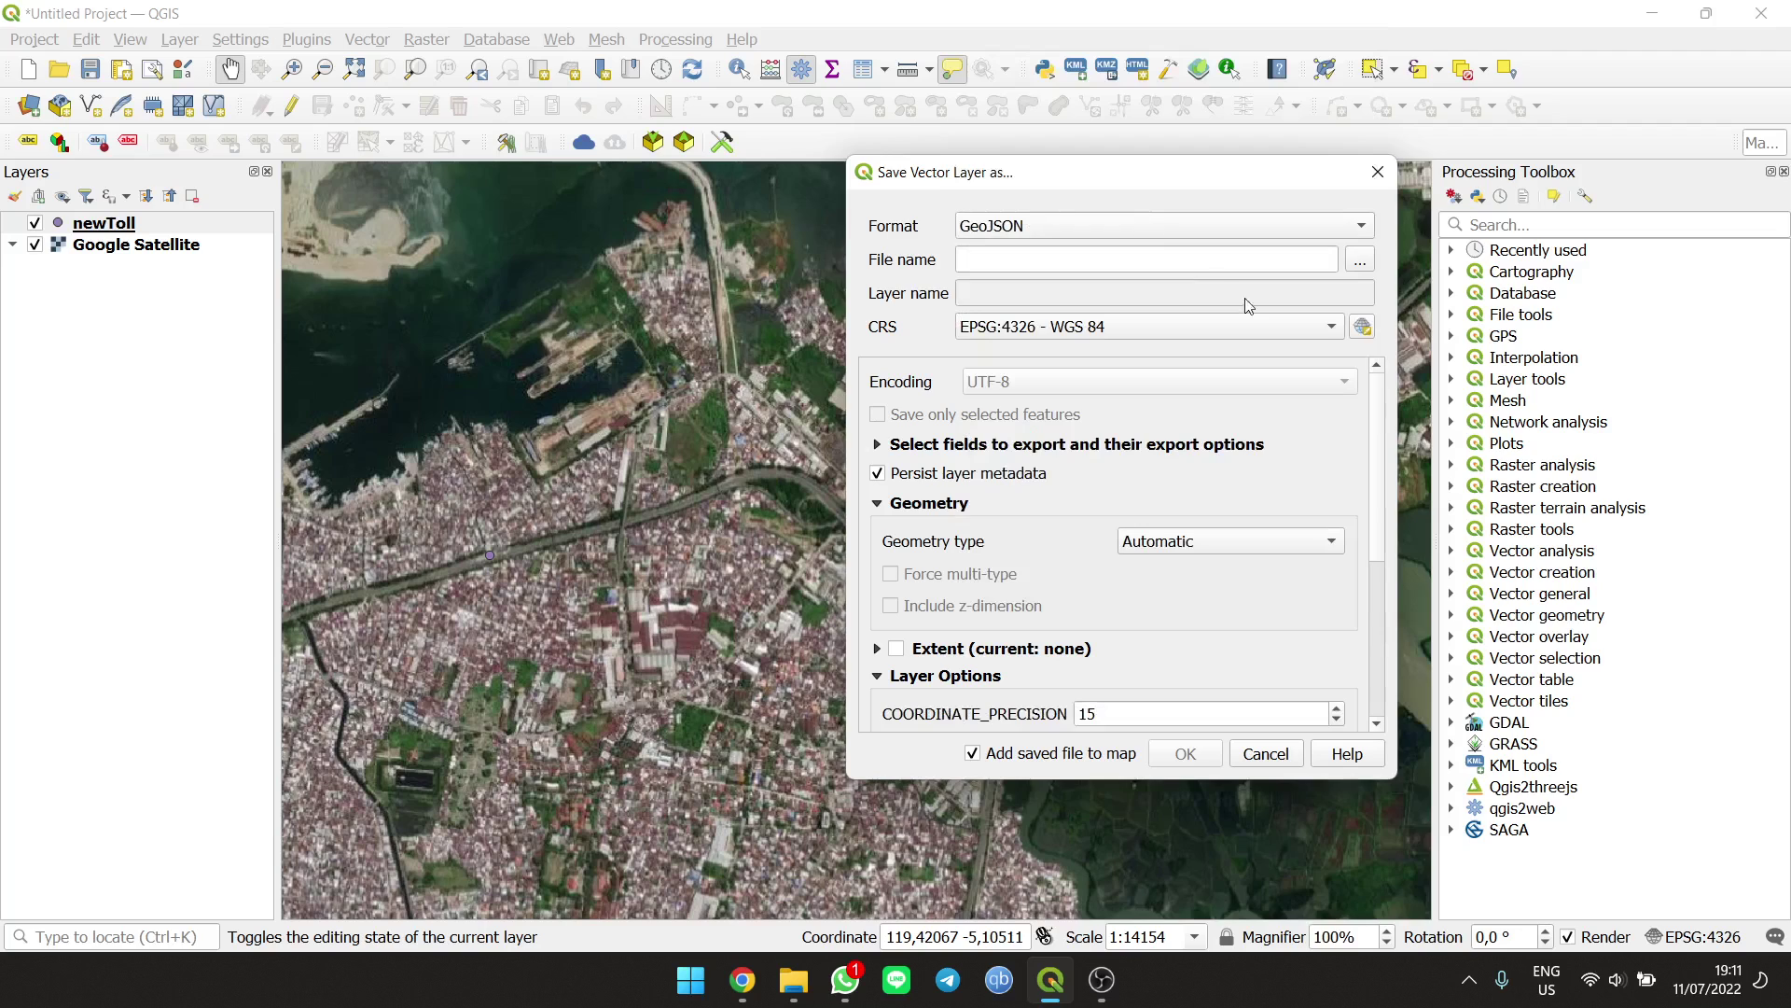
pyautogui.click(1359, 260)
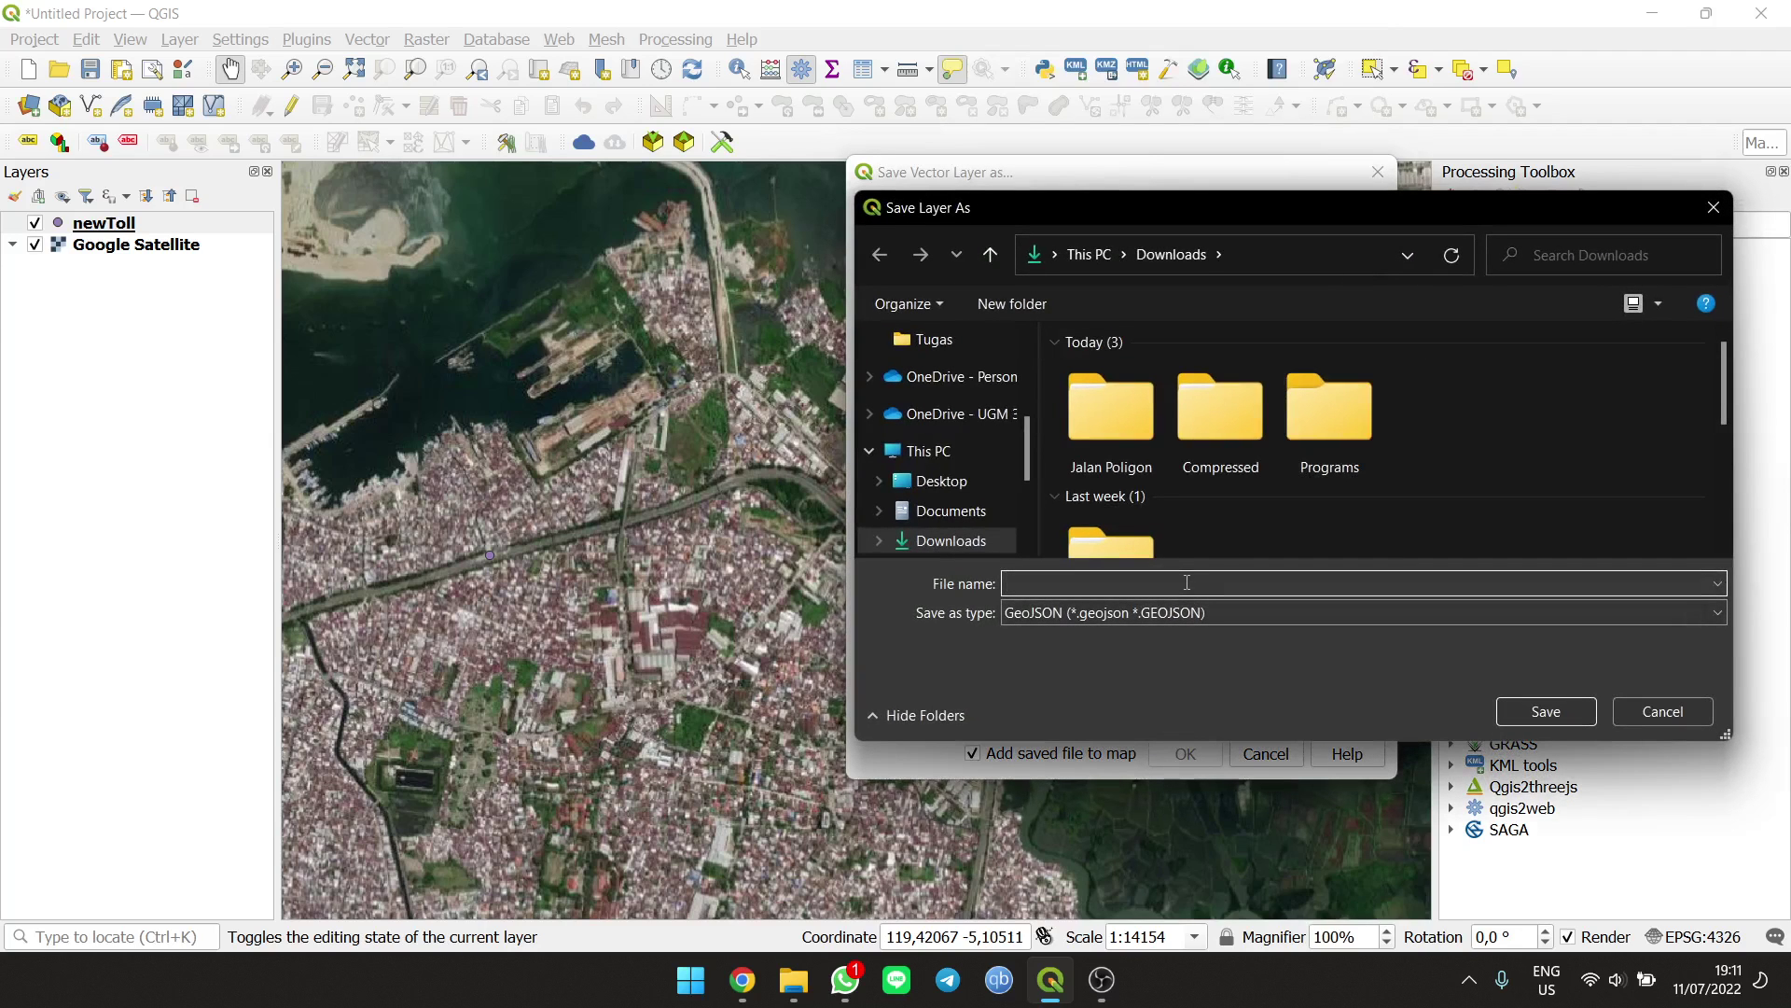
pyautogui.write('toll')
pyautogui.write('O')
pyautogui.write('JSON')
pyautogui.press('Return')
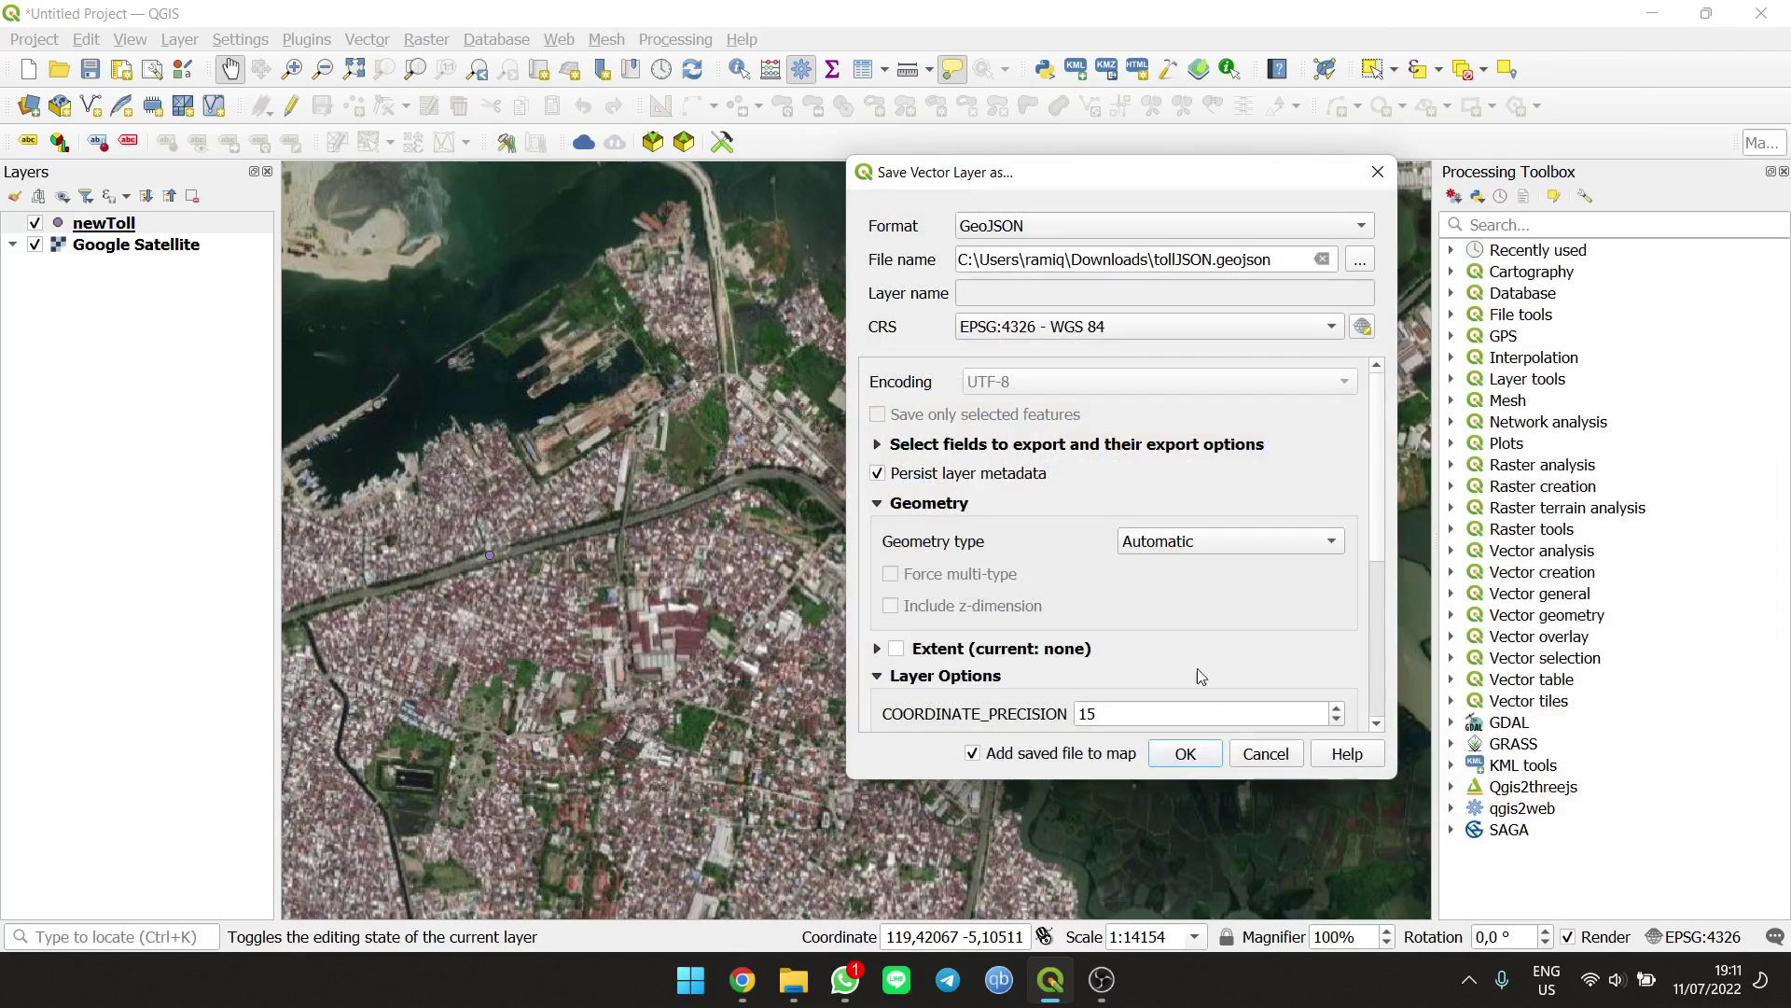
pyautogui.click(1202, 754)
# Step: In File Explorer's Downloads folder, bring up the context menu for tollJSON.geojson
pyautogui.click(792, 979)
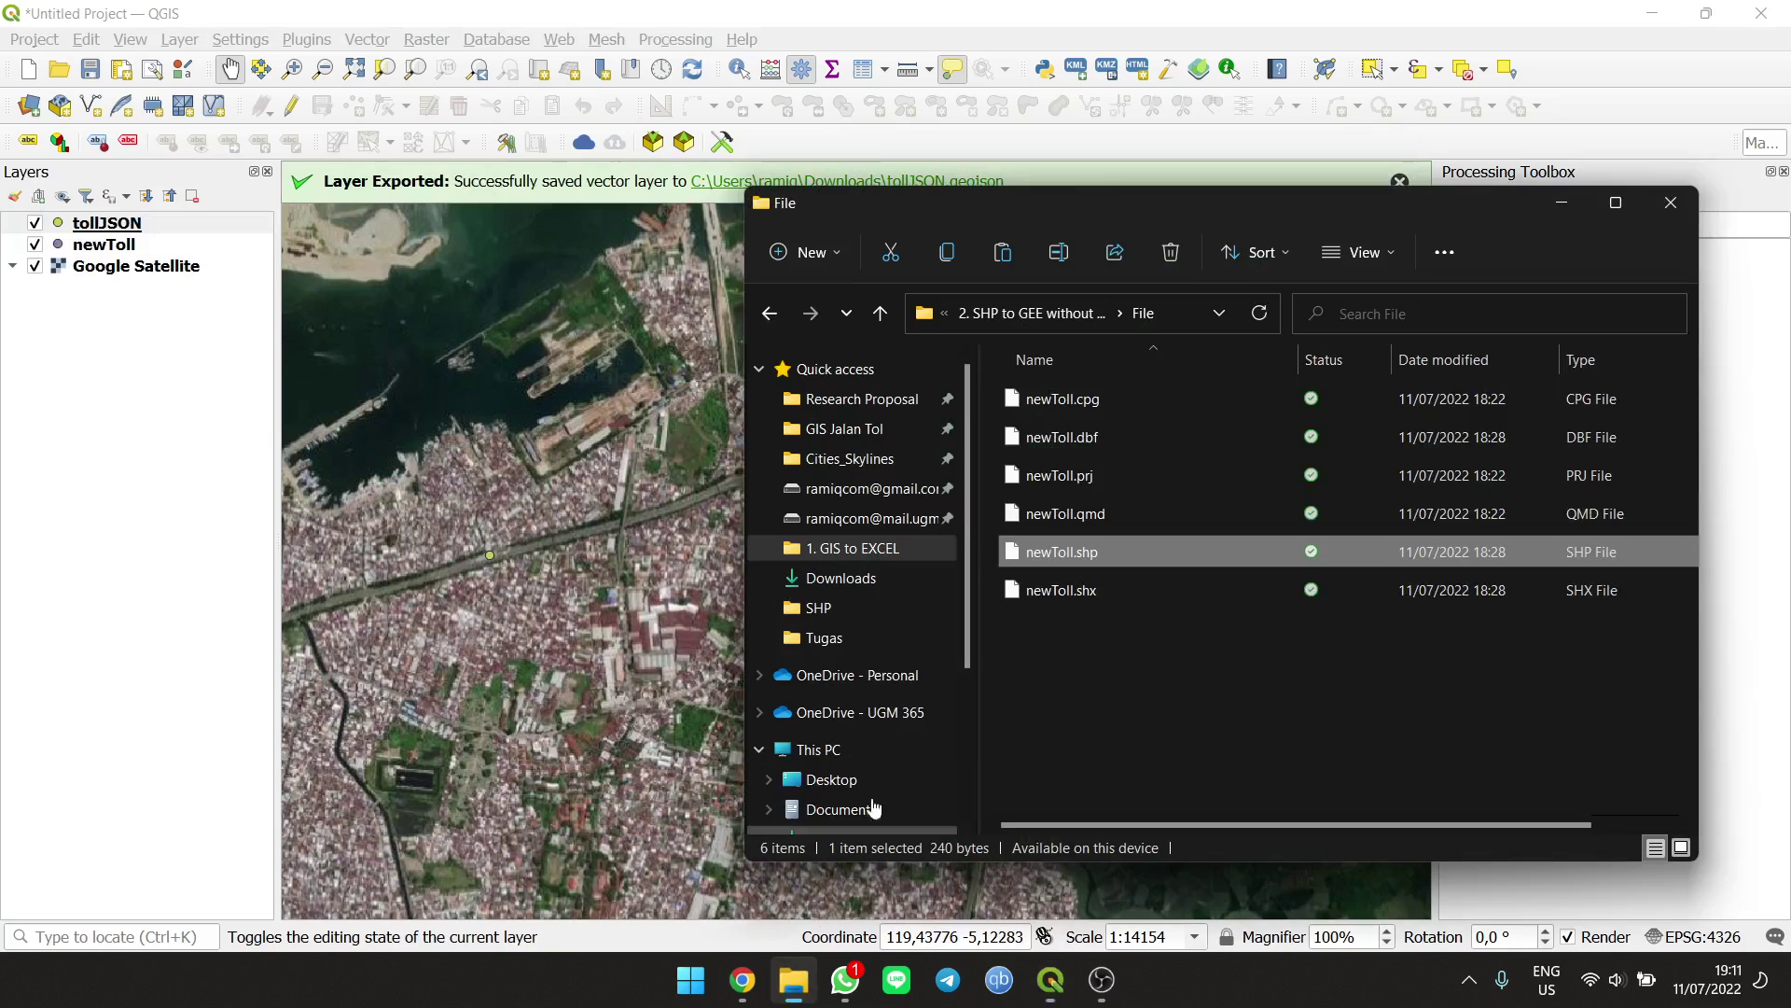
pyautogui.scroll(-1, 856, 685)
pyautogui.click(873, 742)
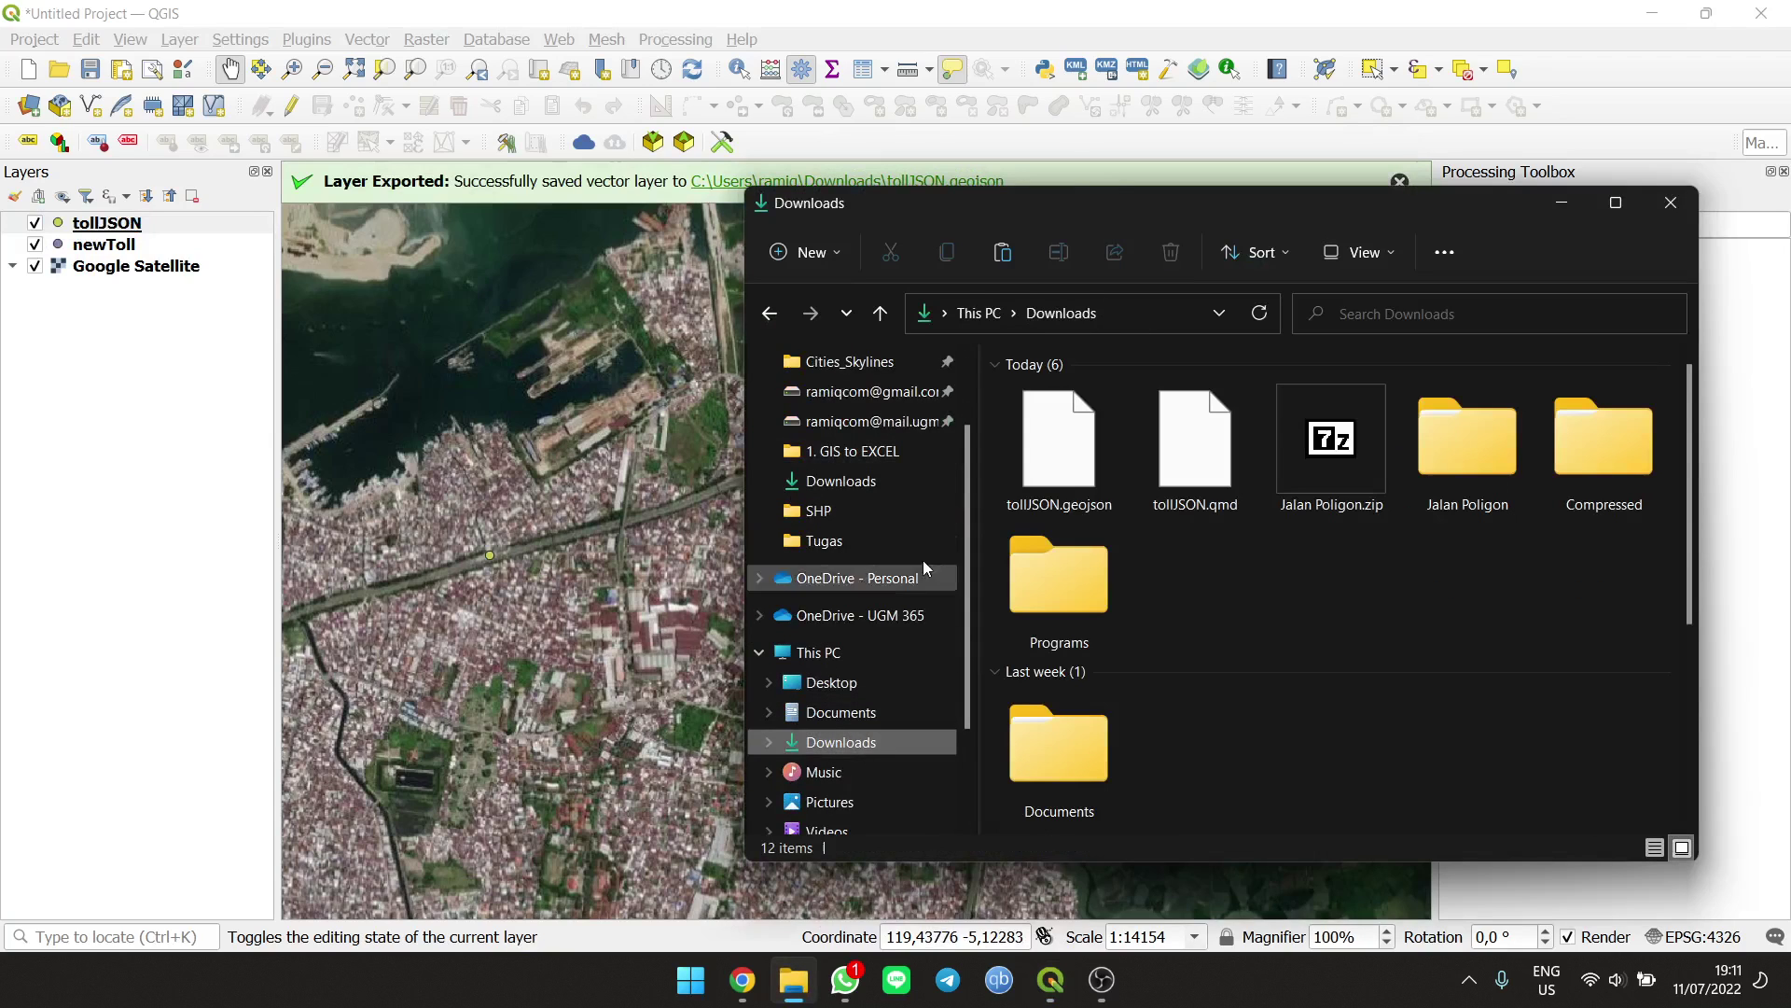
pyautogui.click(1098, 444)
pyautogui.rightClick(1097, 443)
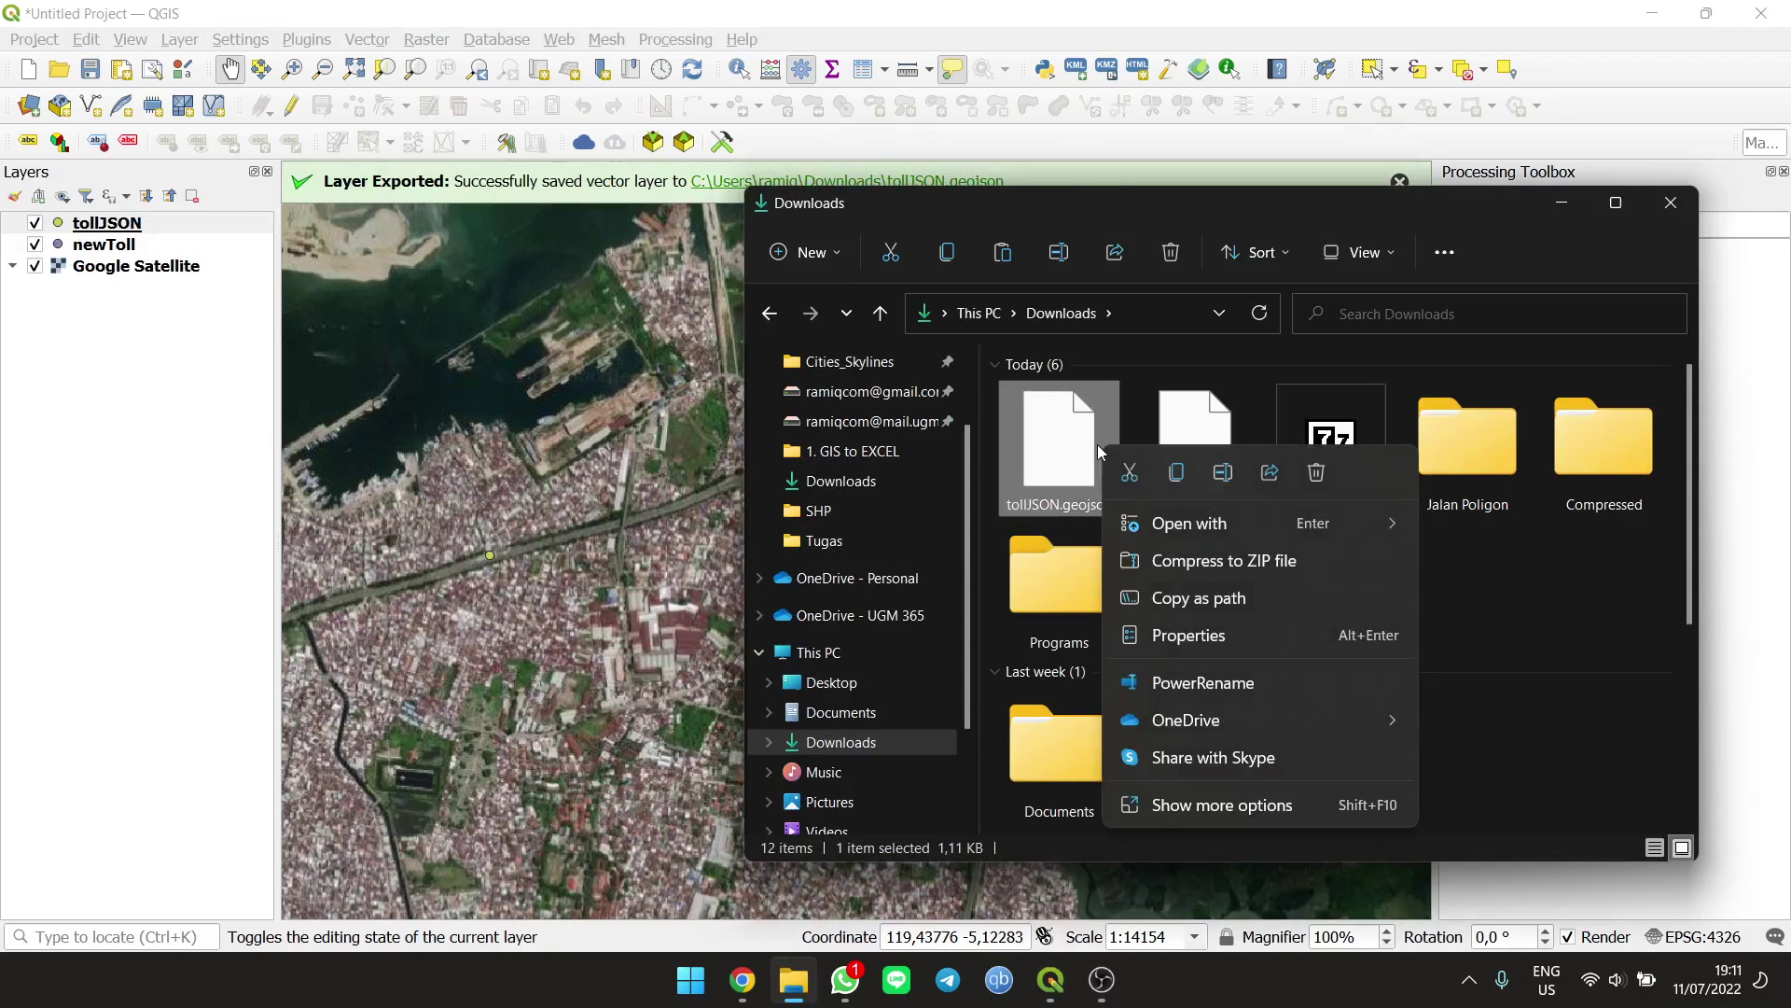
pyautogui.moveTo(1189, 525)
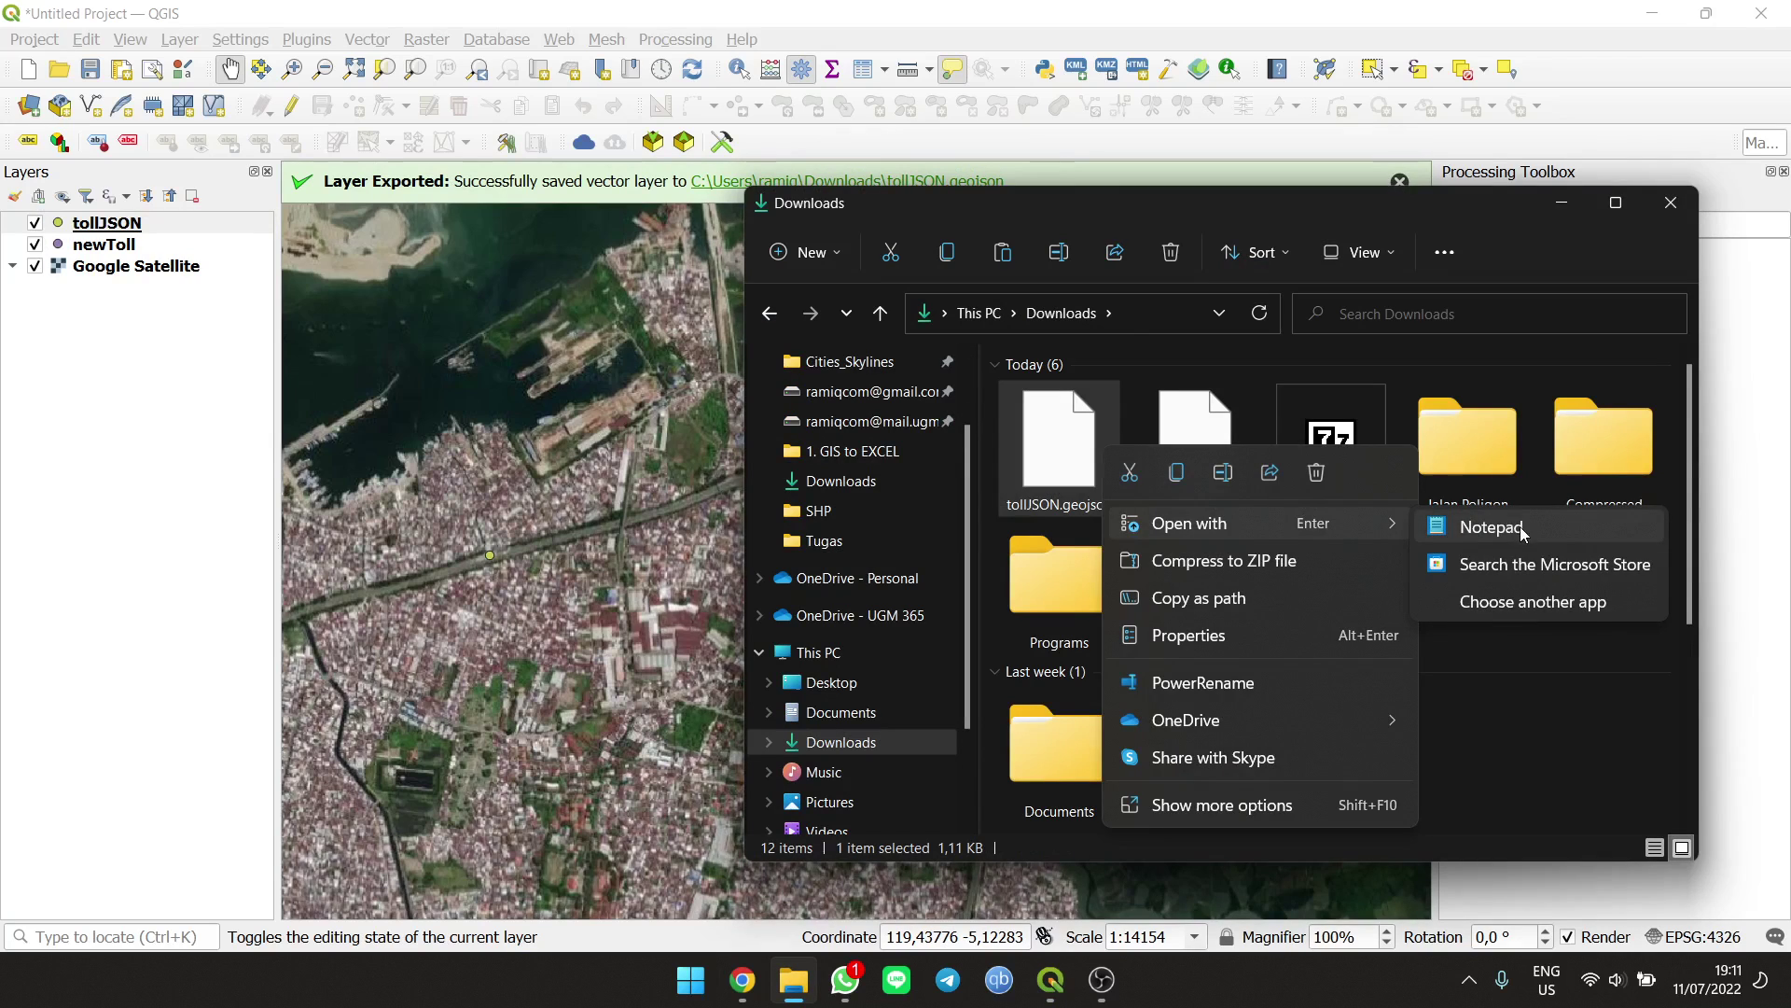
# Step: Open tollJSON.geojson in Notepad, then select and copy all its GeoJSON text
pyautogui.click(1492, 526)
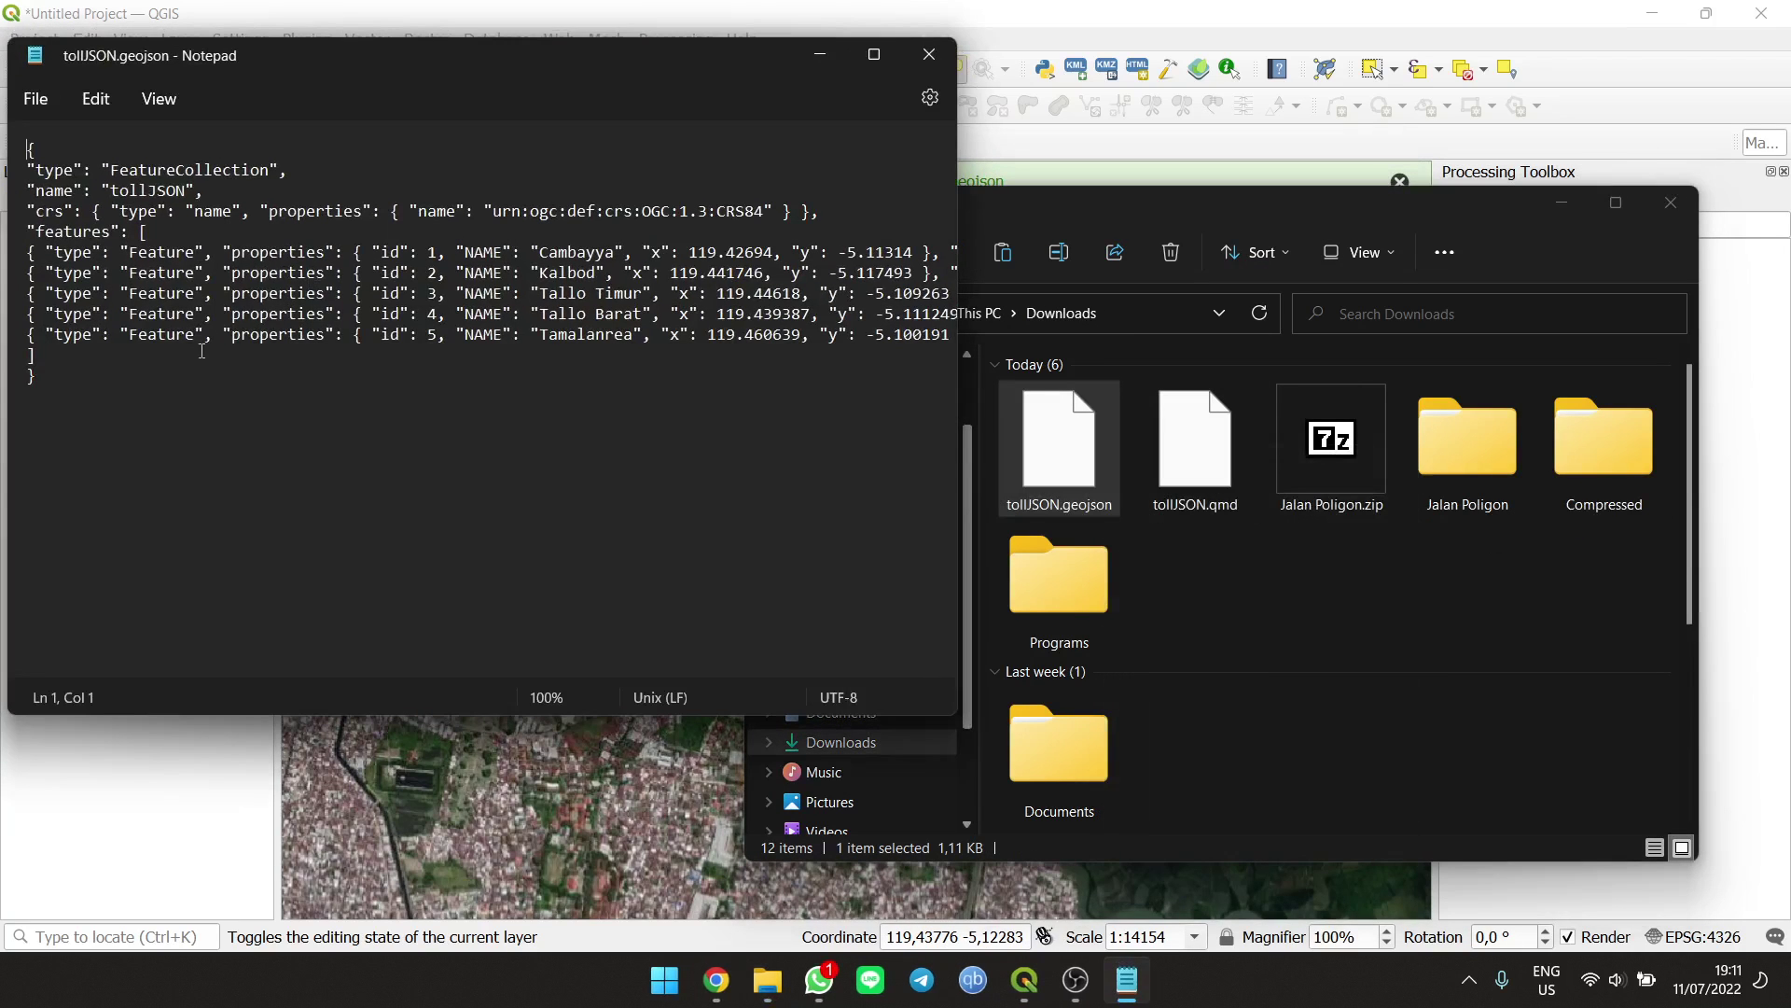
pyautogui.moveTo(171, 367)
pyautogui.mouseDown()
pyautogui.moveTo(720, 335)
pyautogui.moveTo(580, 293)
pyautogui.moveTo(195, 365)
pyautogui.moveTo(11, 148)
pyautogui.mouseUp()
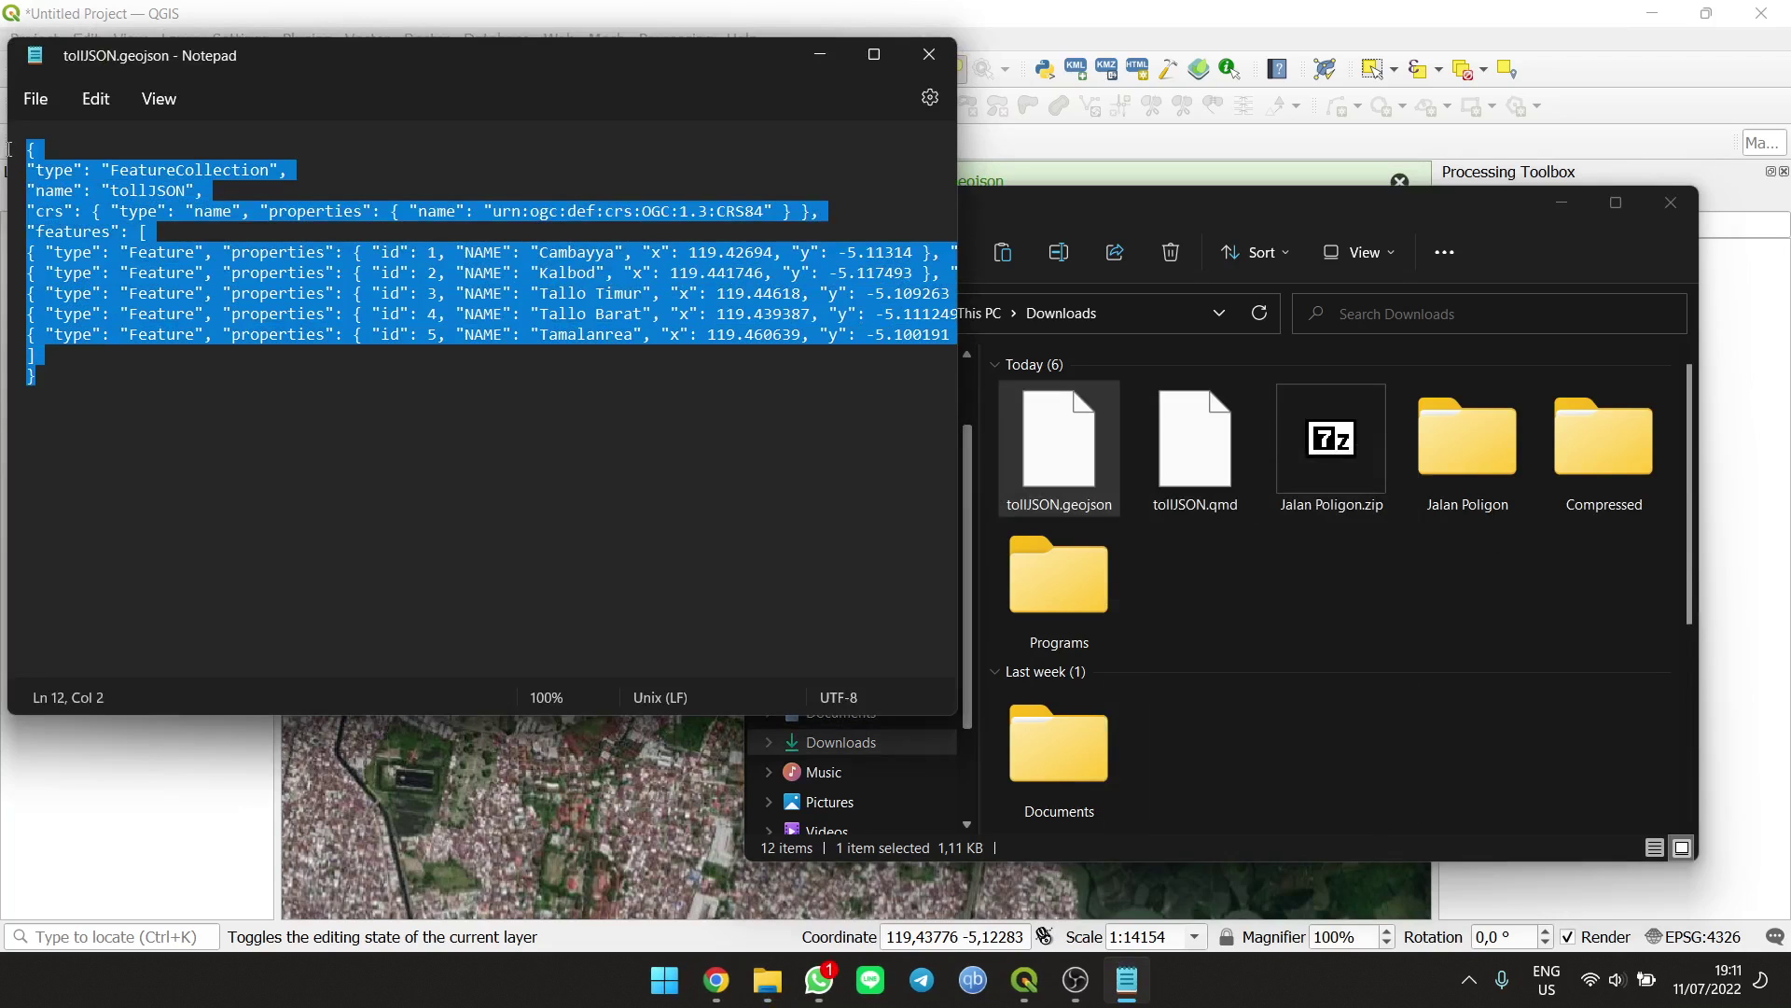
pyautogui.hotkey('ctrl', 'c')
pyautogui.rightClick(87, 182)
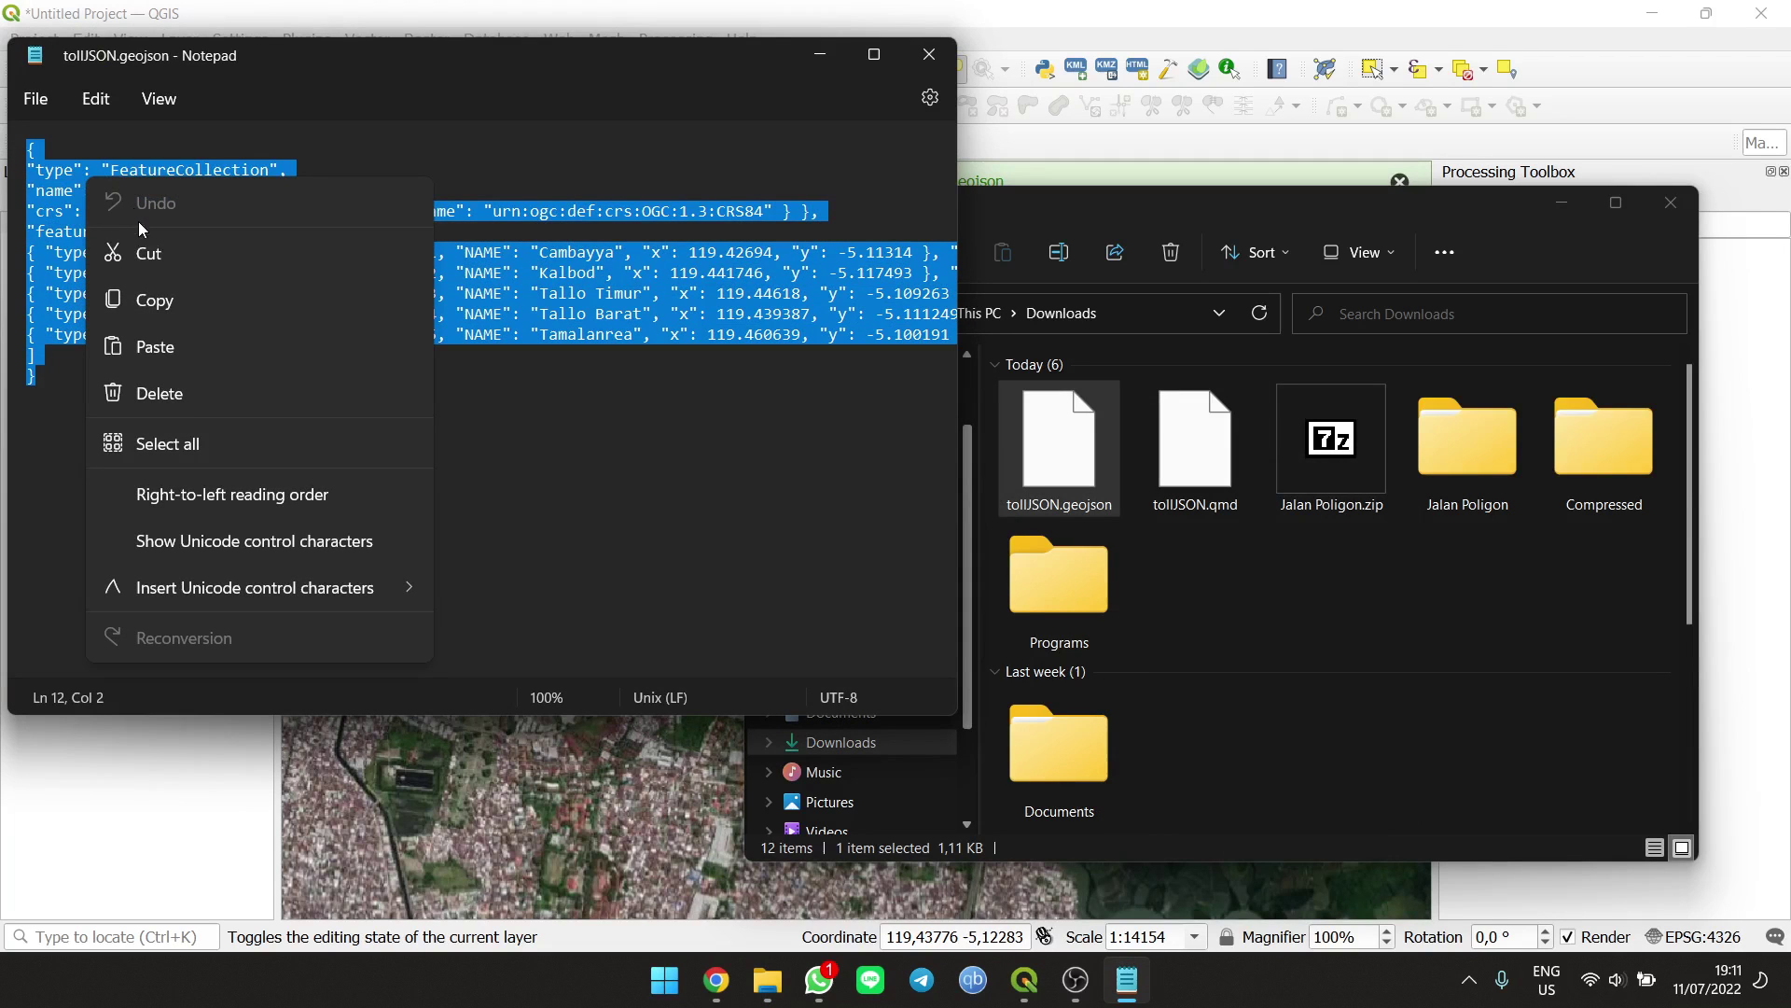
pyautogui.click(168, 301)
pyautogui.click(224, 356)
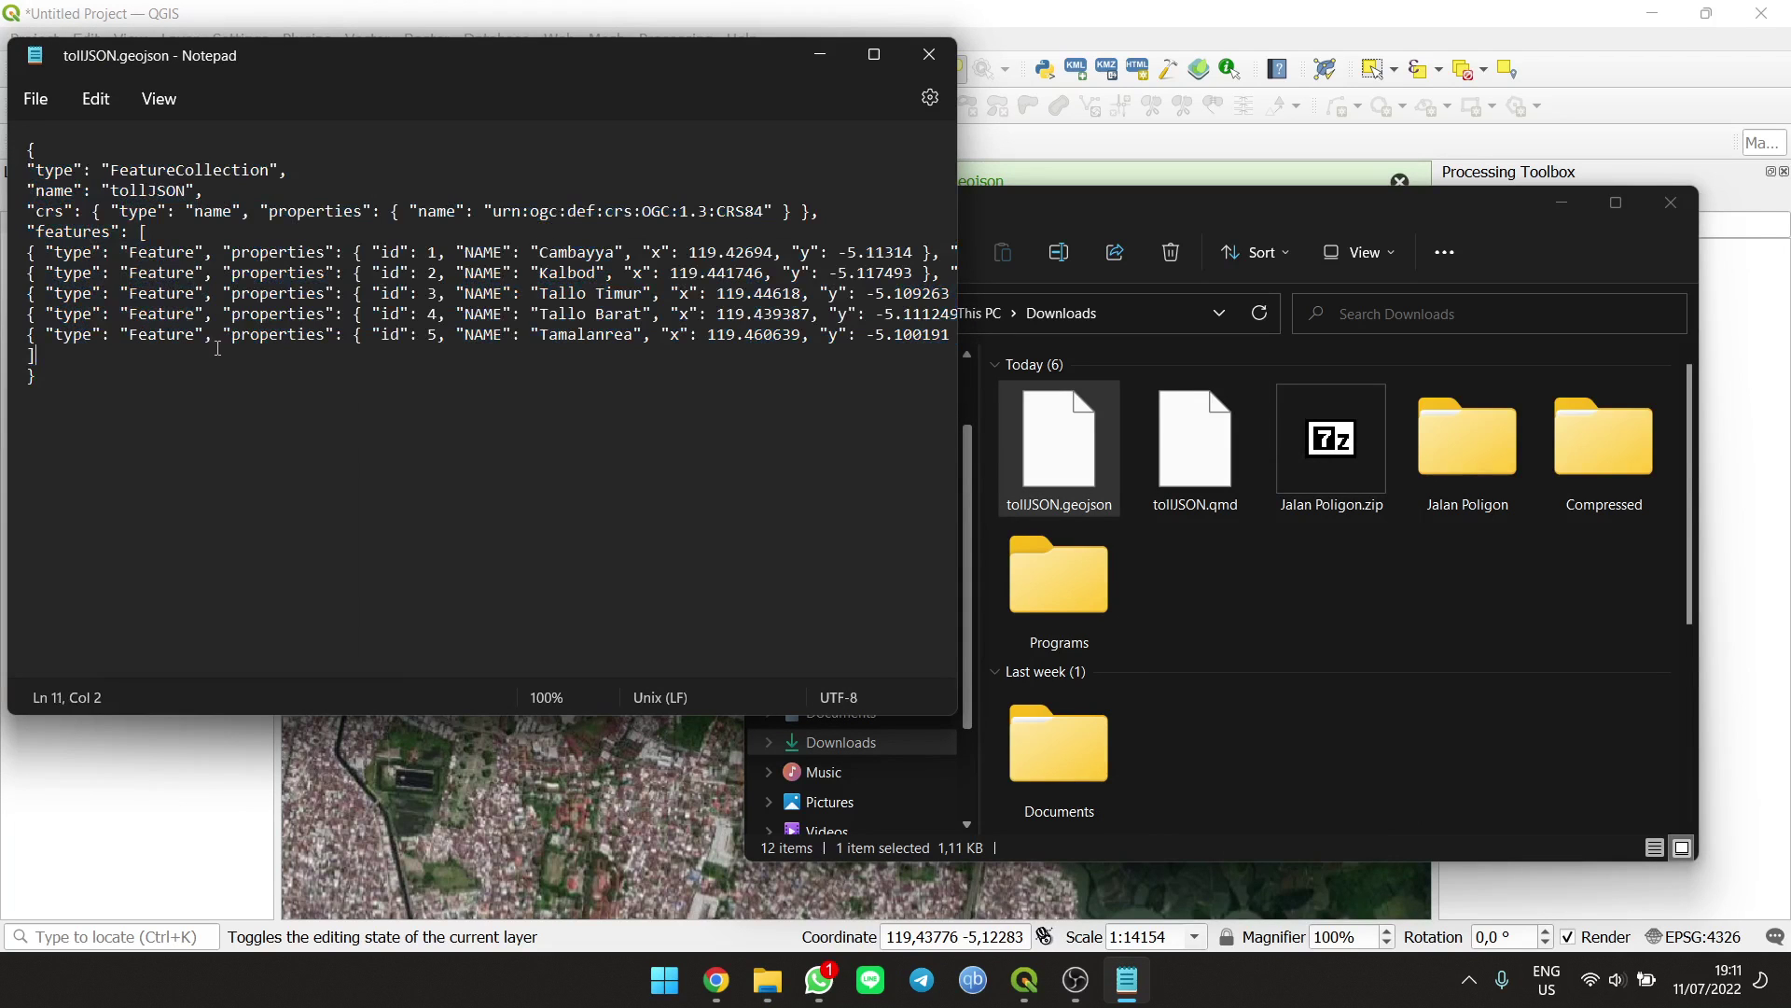
# Step: Paste the copied GeoJSON into 'var toll = ee.FeatureCollection(...)' in the Code Editor
pyautogui.click(715, 980)
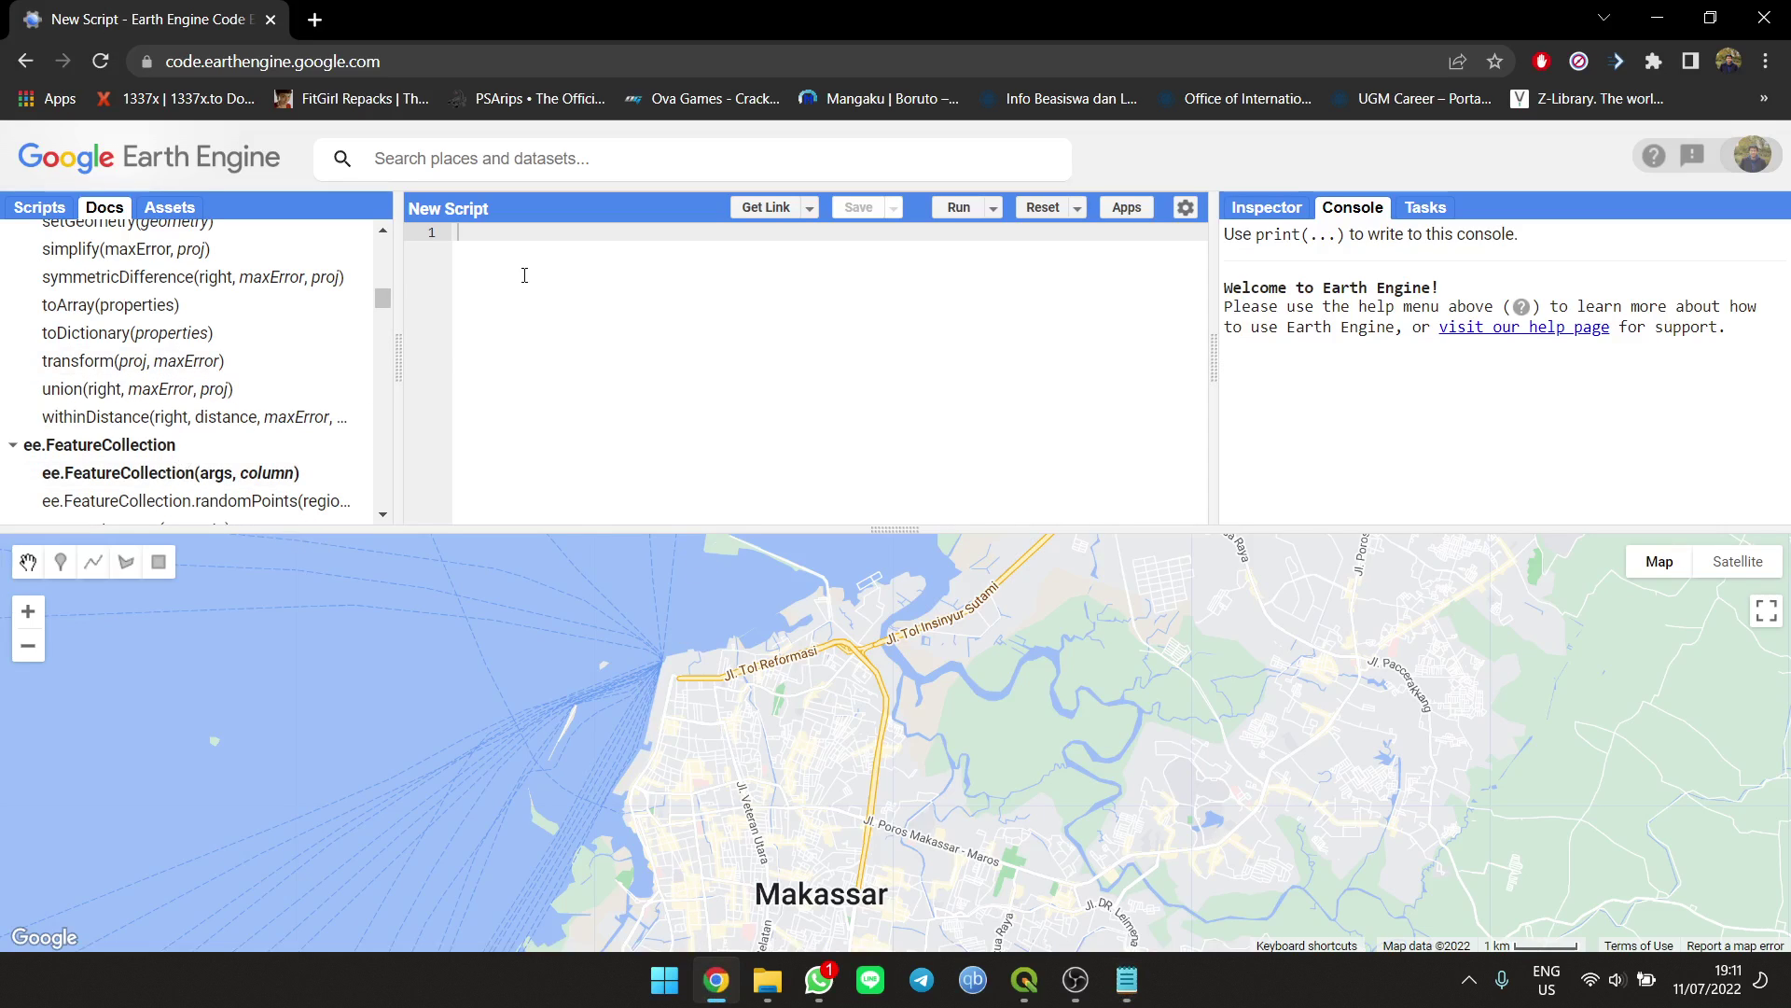
pyautogui.write('v')
pyautogui.write('ar toll = ')
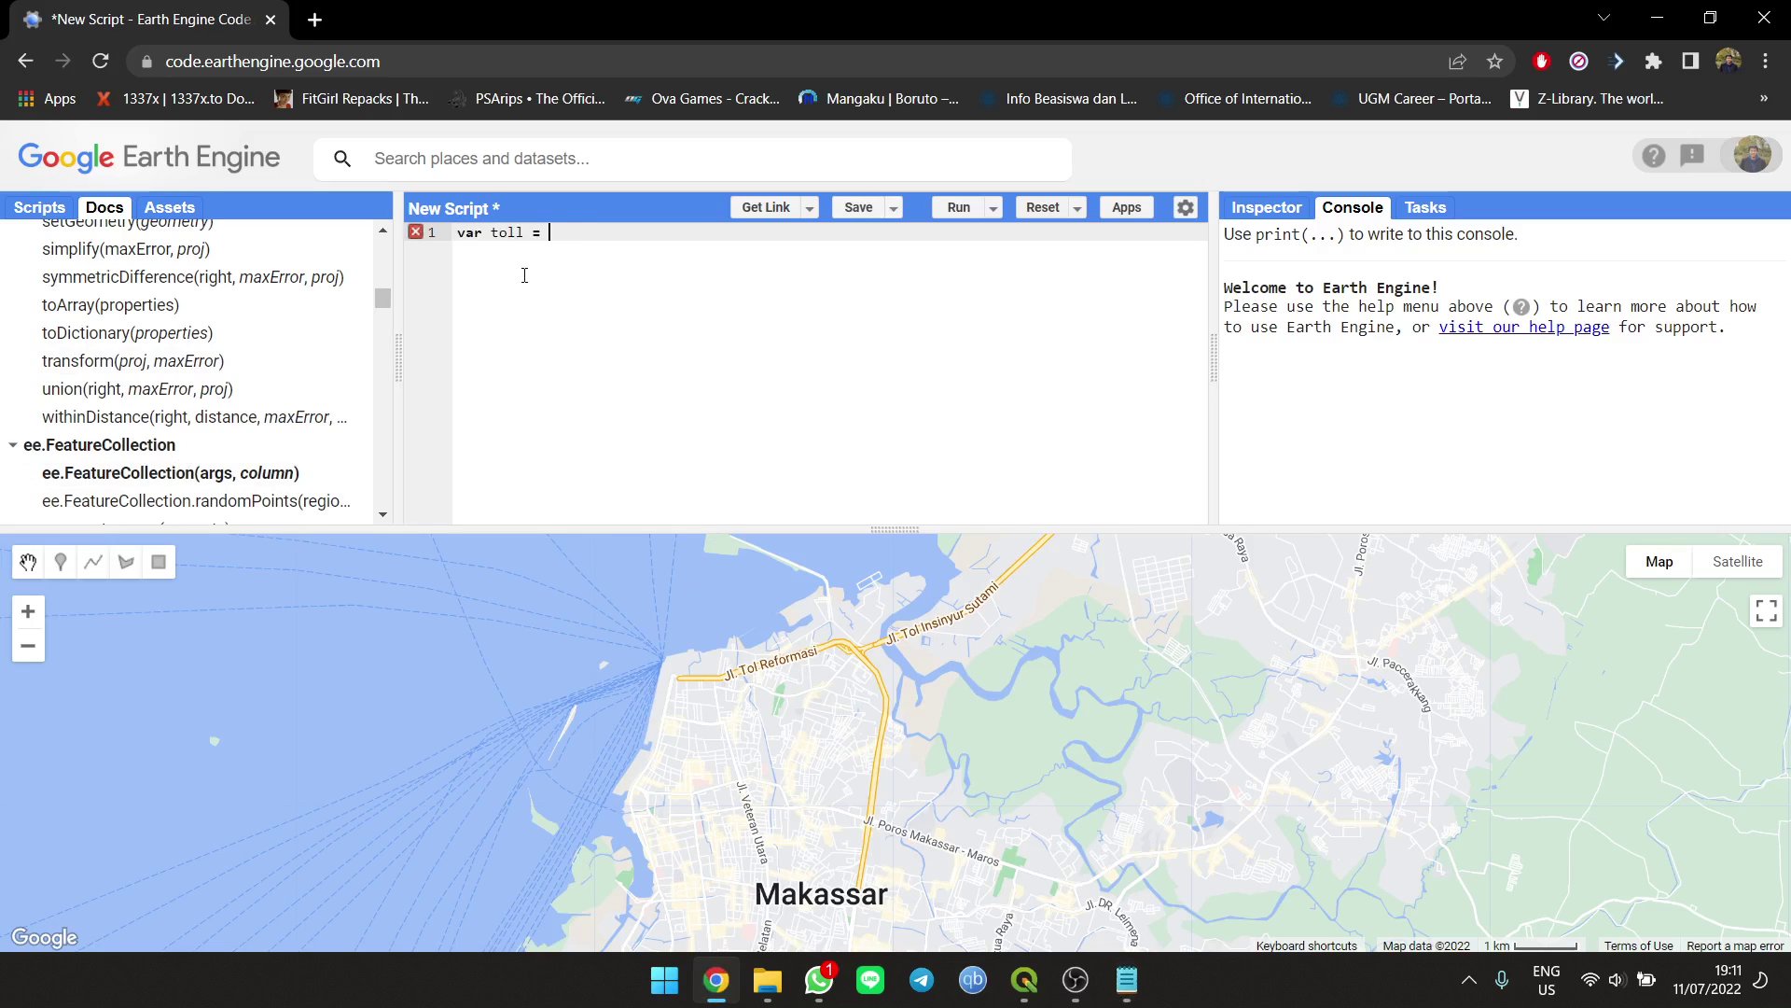
pyautogui.write('ee.Featur')
pyautogui.write('eCollection')
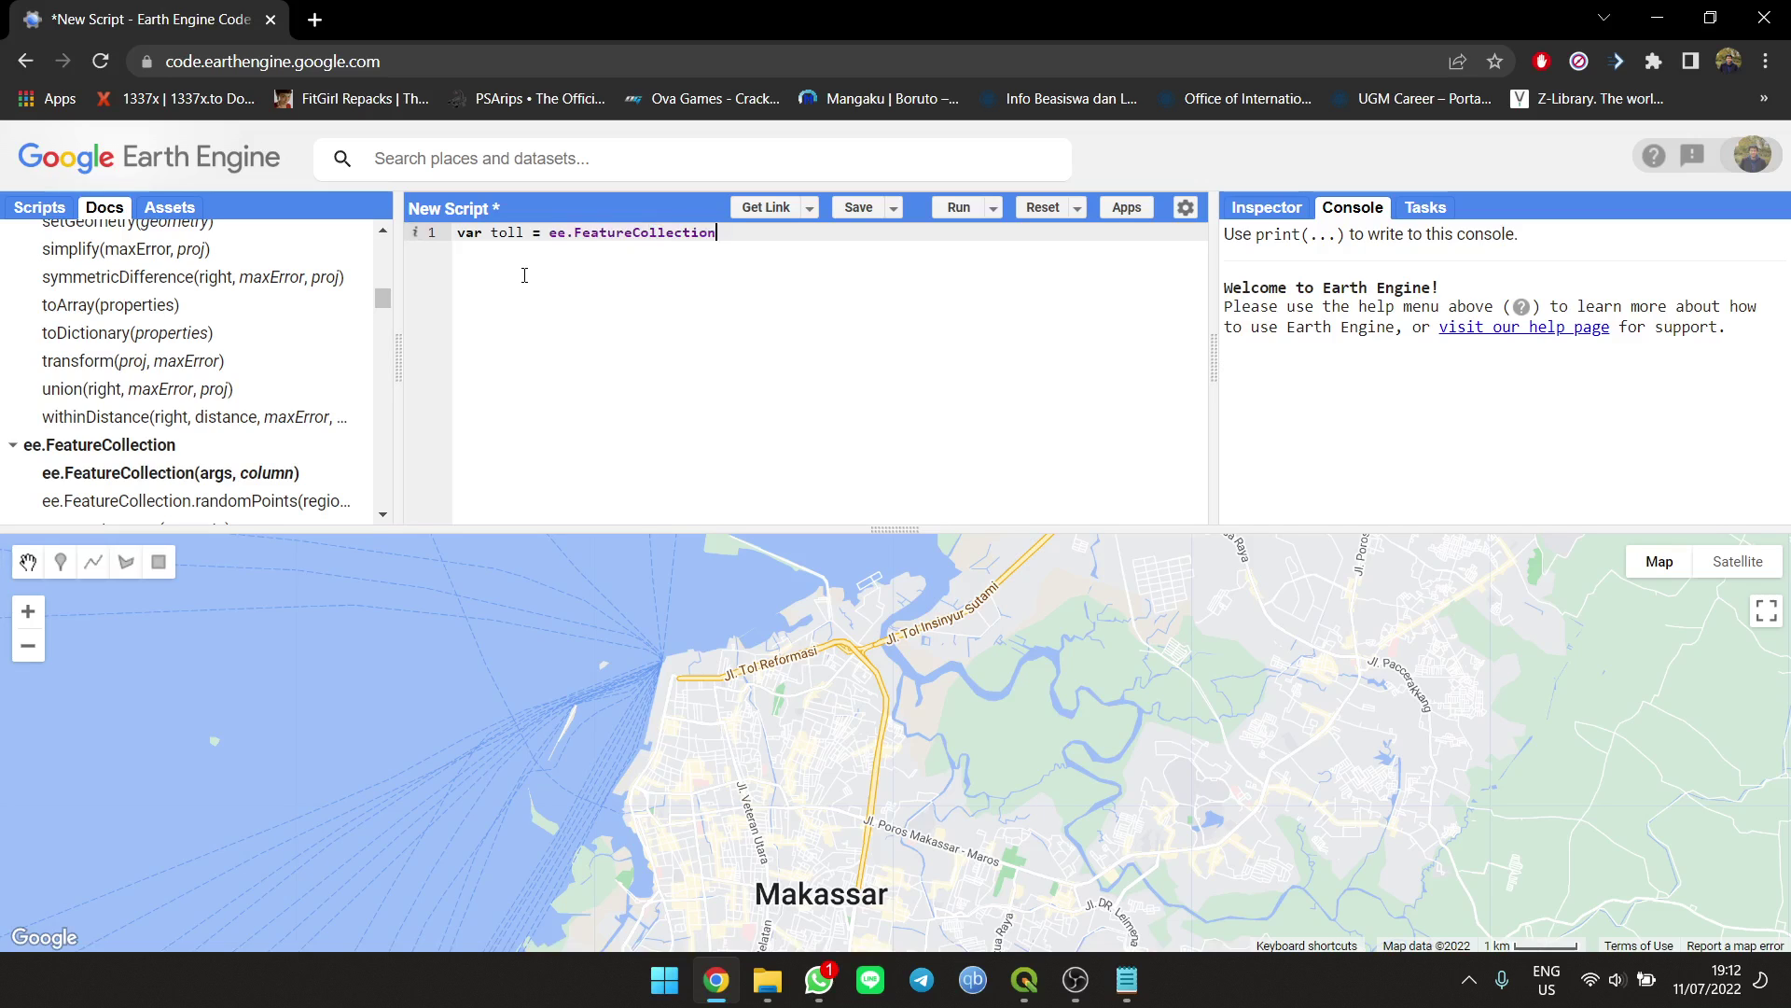
pyautogui.write('(')
pyautogui.hotkey('ctrl', 'v')
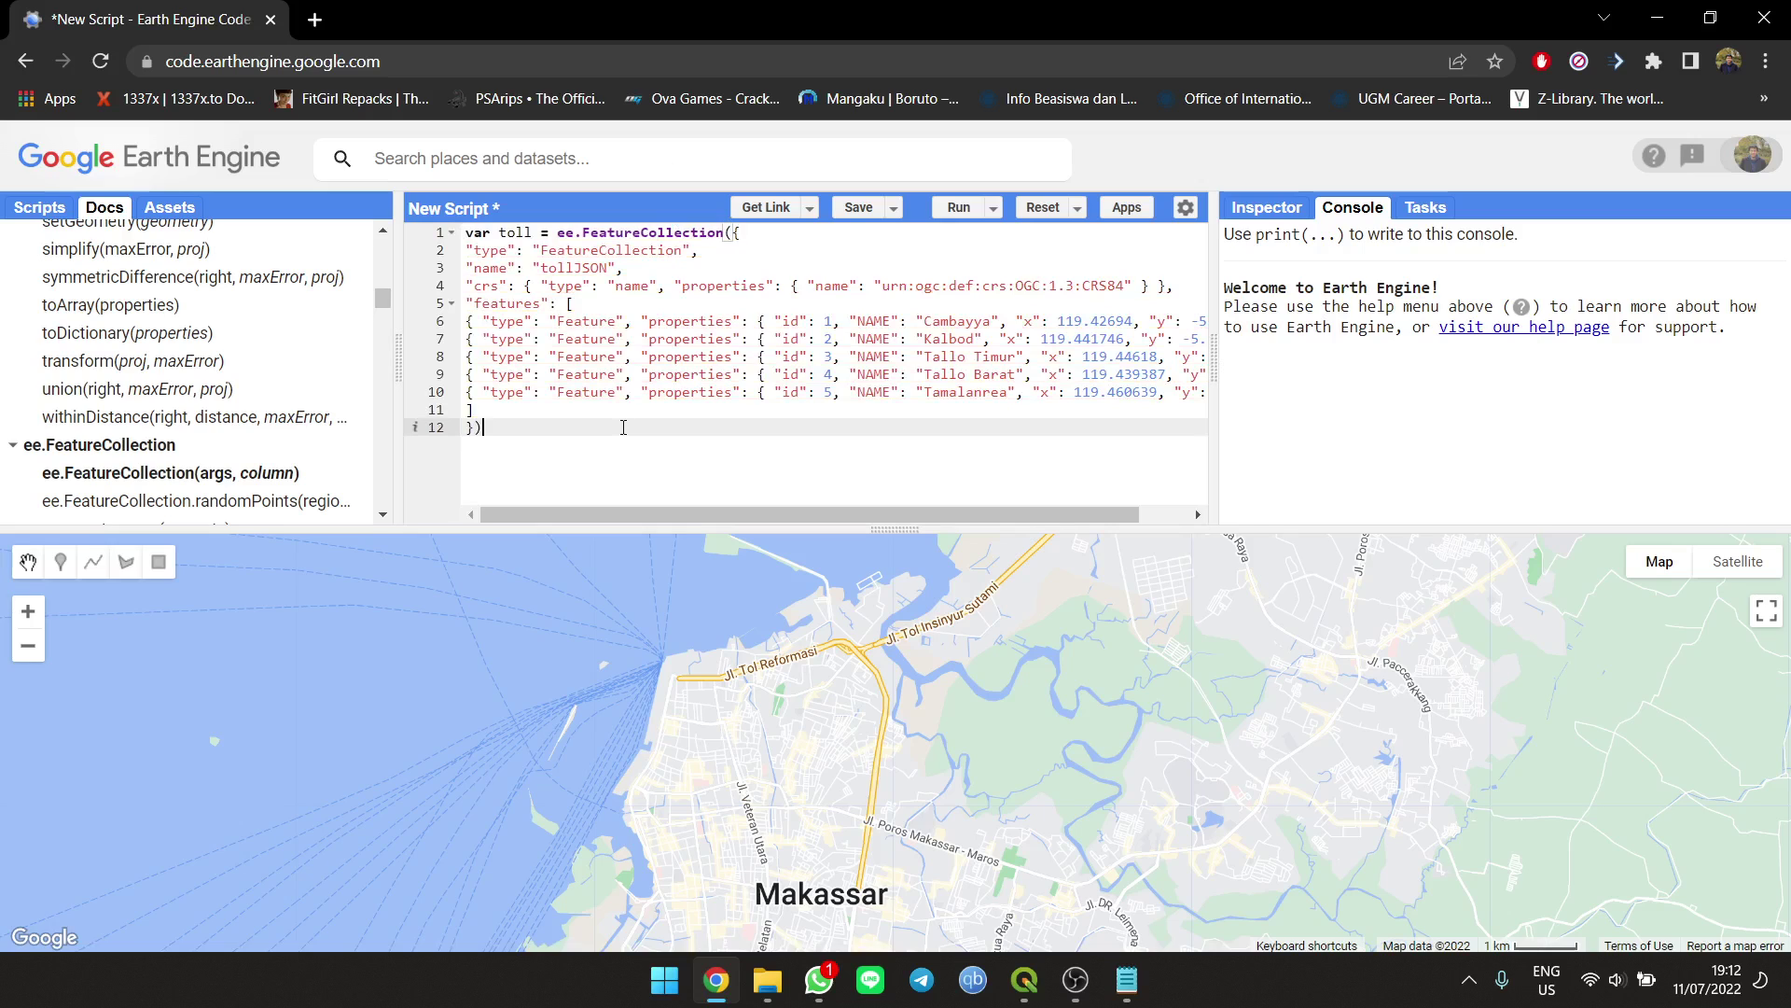
# Step: Add print(toll), run it, and expand the console's columns, five features and Feature 0
pyautogui.press('Return')
pyautogui.press('Return')
pyautogui.write('print')
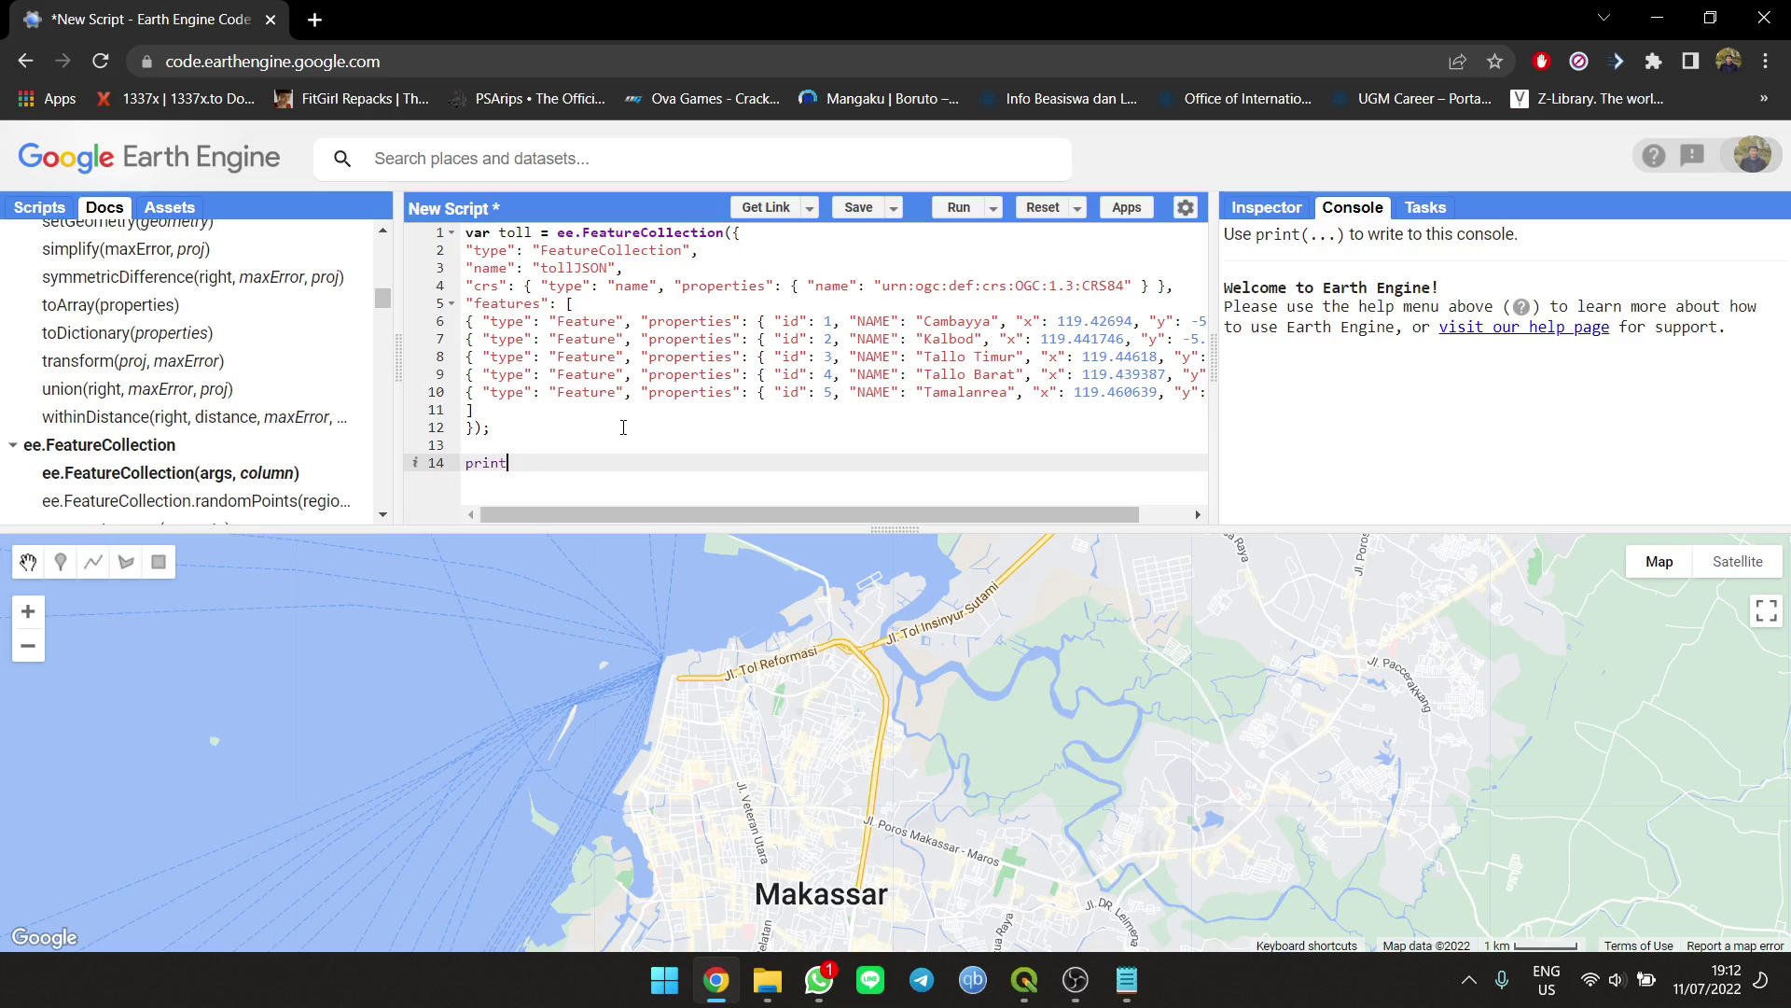
pyautogui.write('(')
pyautogui.write('toll);')
pyautogui.click(959, 208)
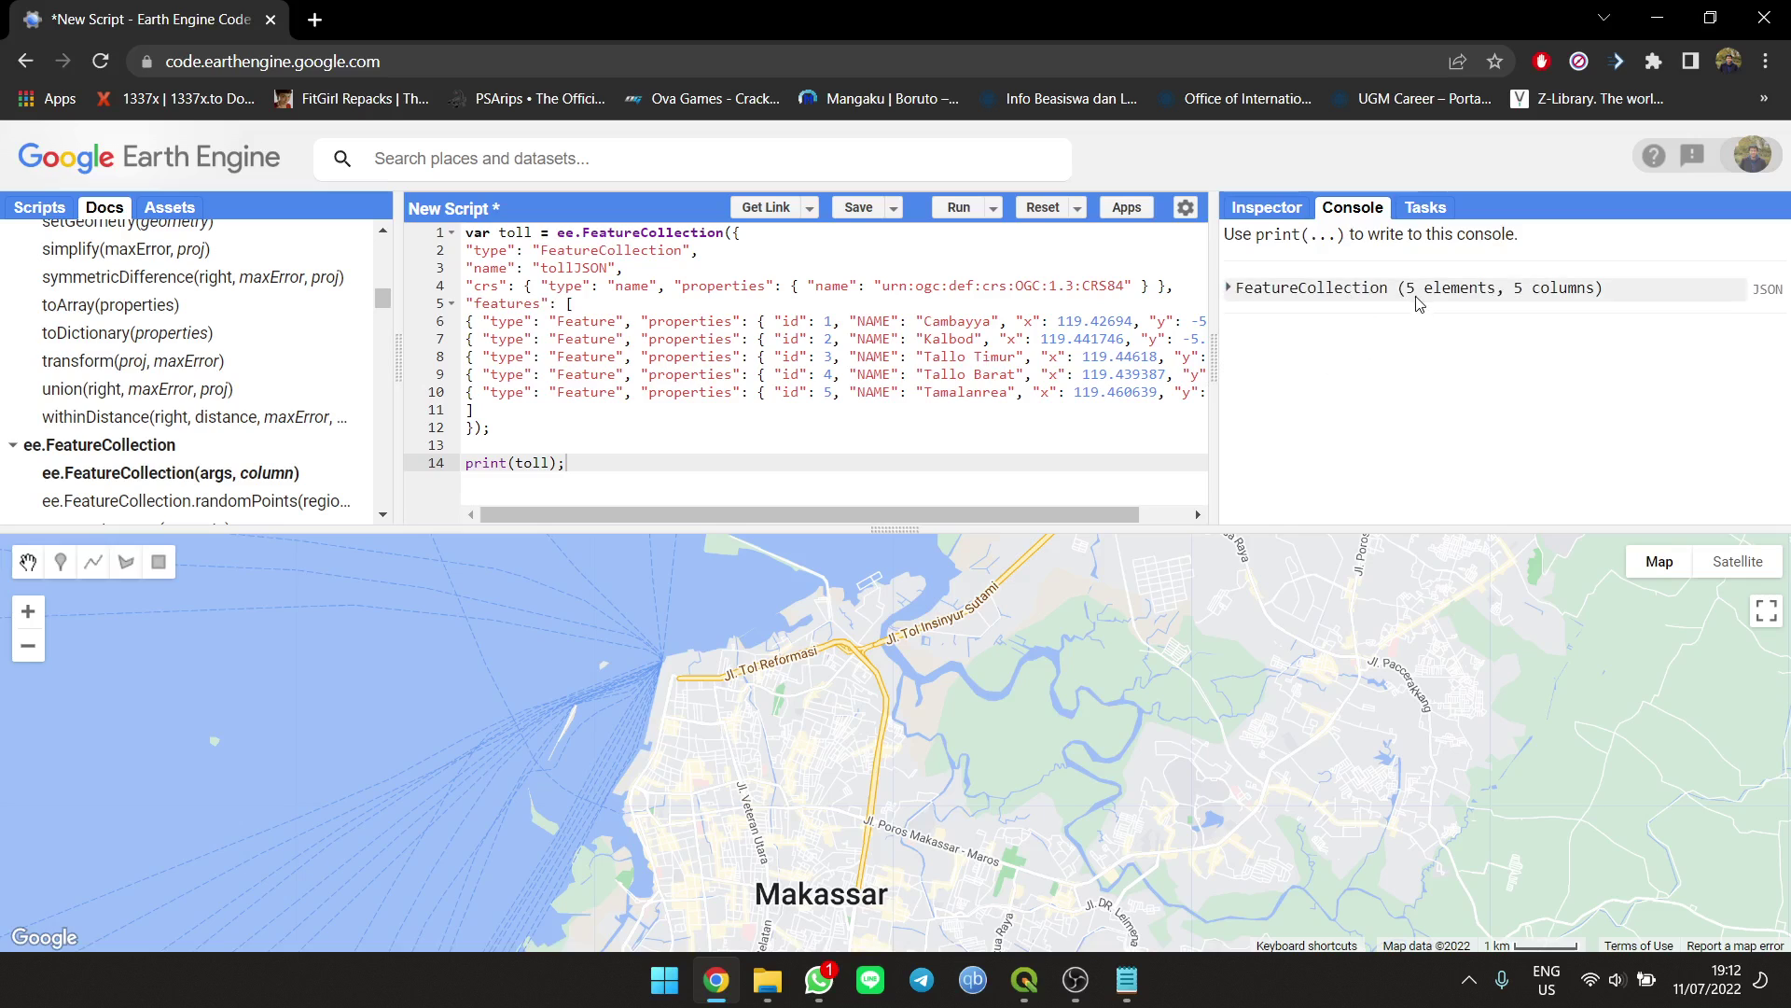
pyautogui.click(1417, 300)
pyautogui.click(1403, 332)
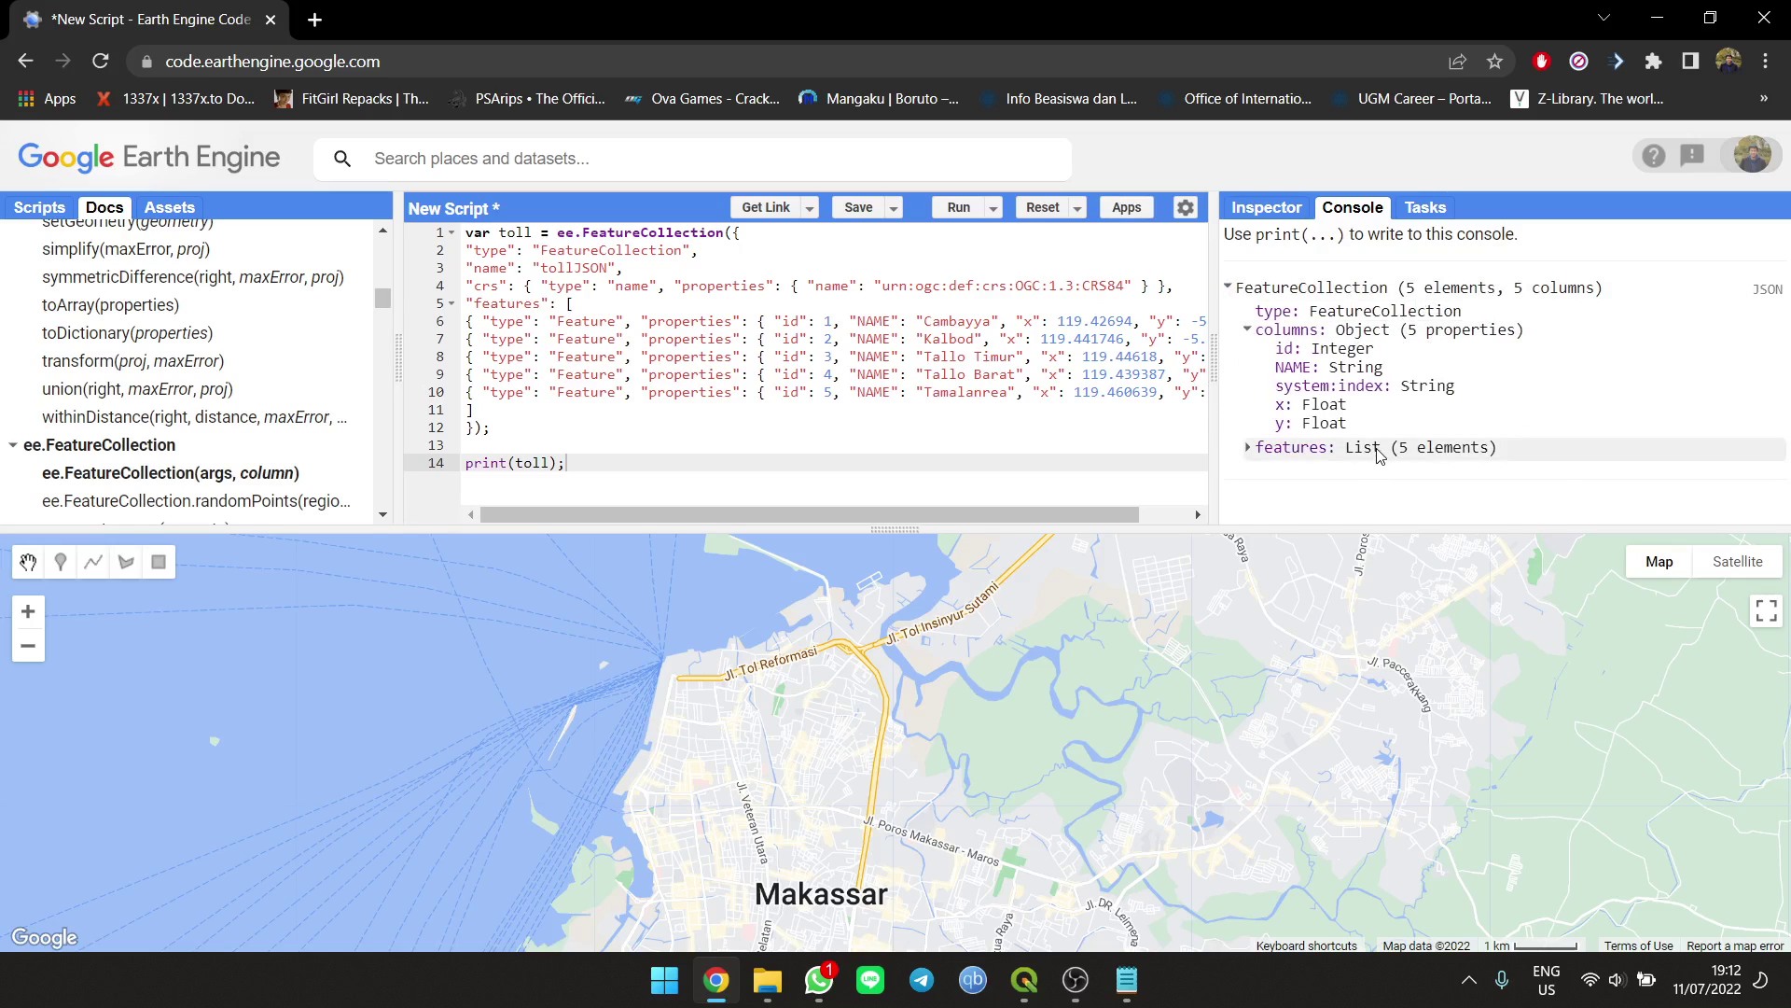
pyautogui.click(1369, 470)
pyautogui.scroll(-1, 1448, 357)
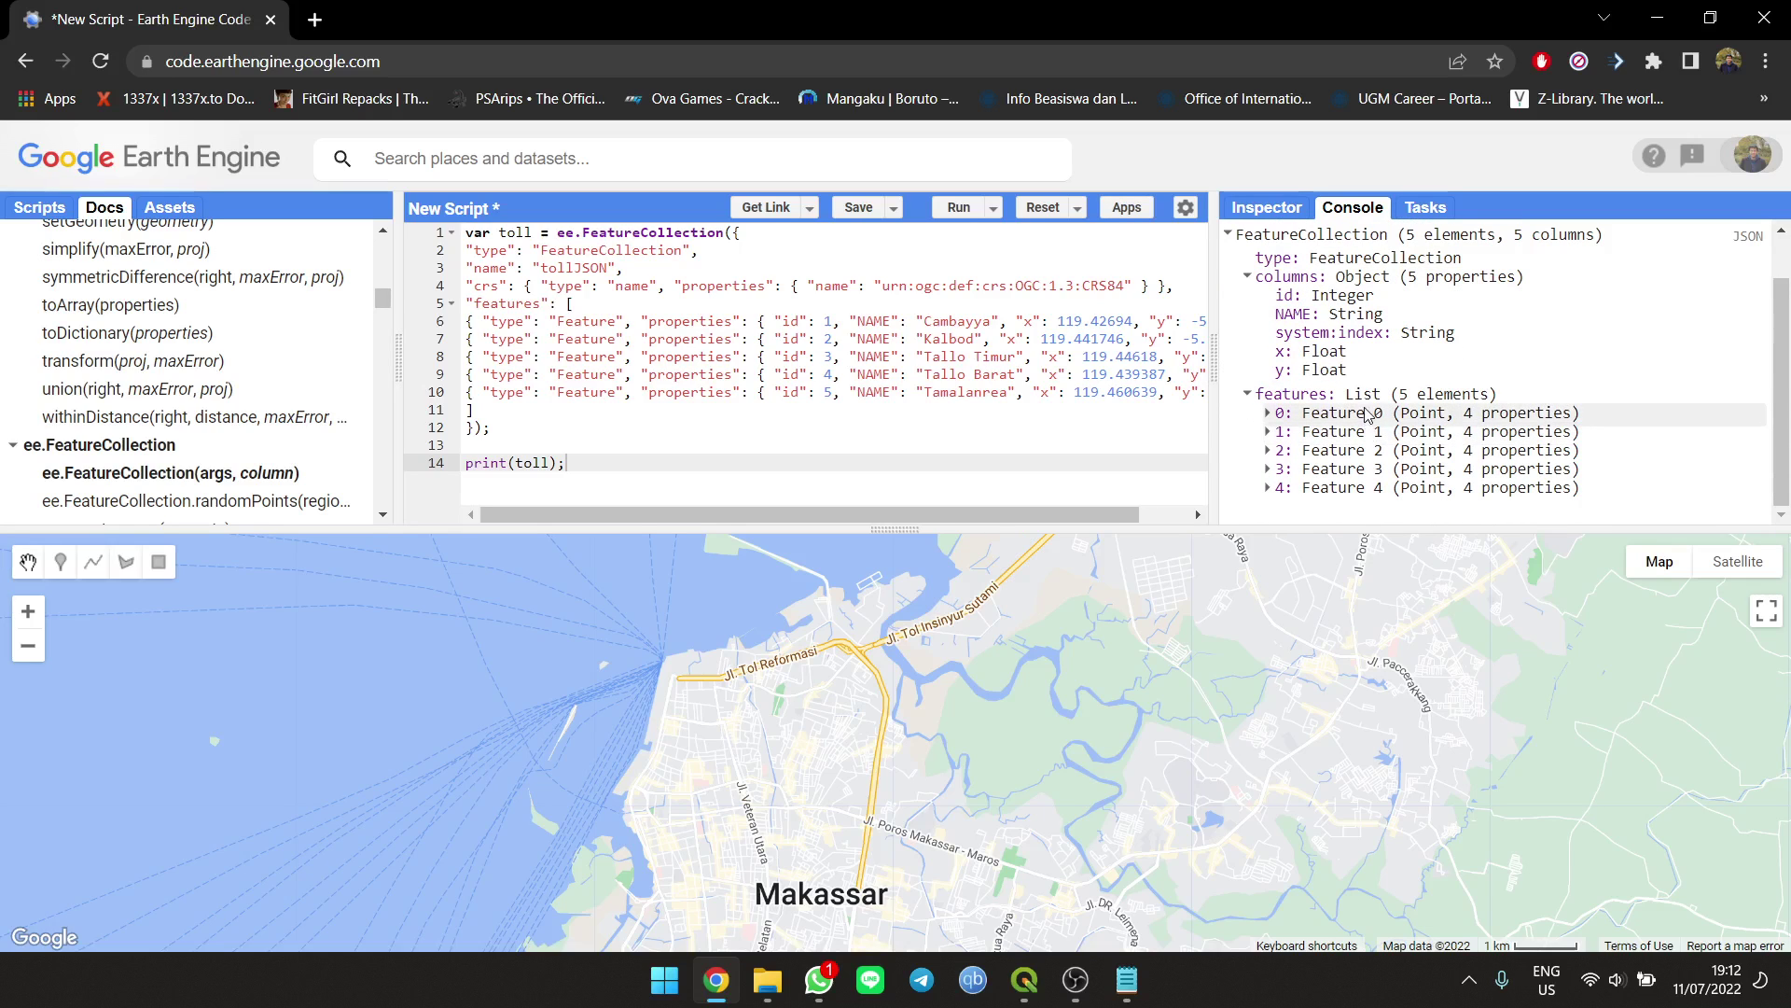
pyautogui.click(1369, 414)
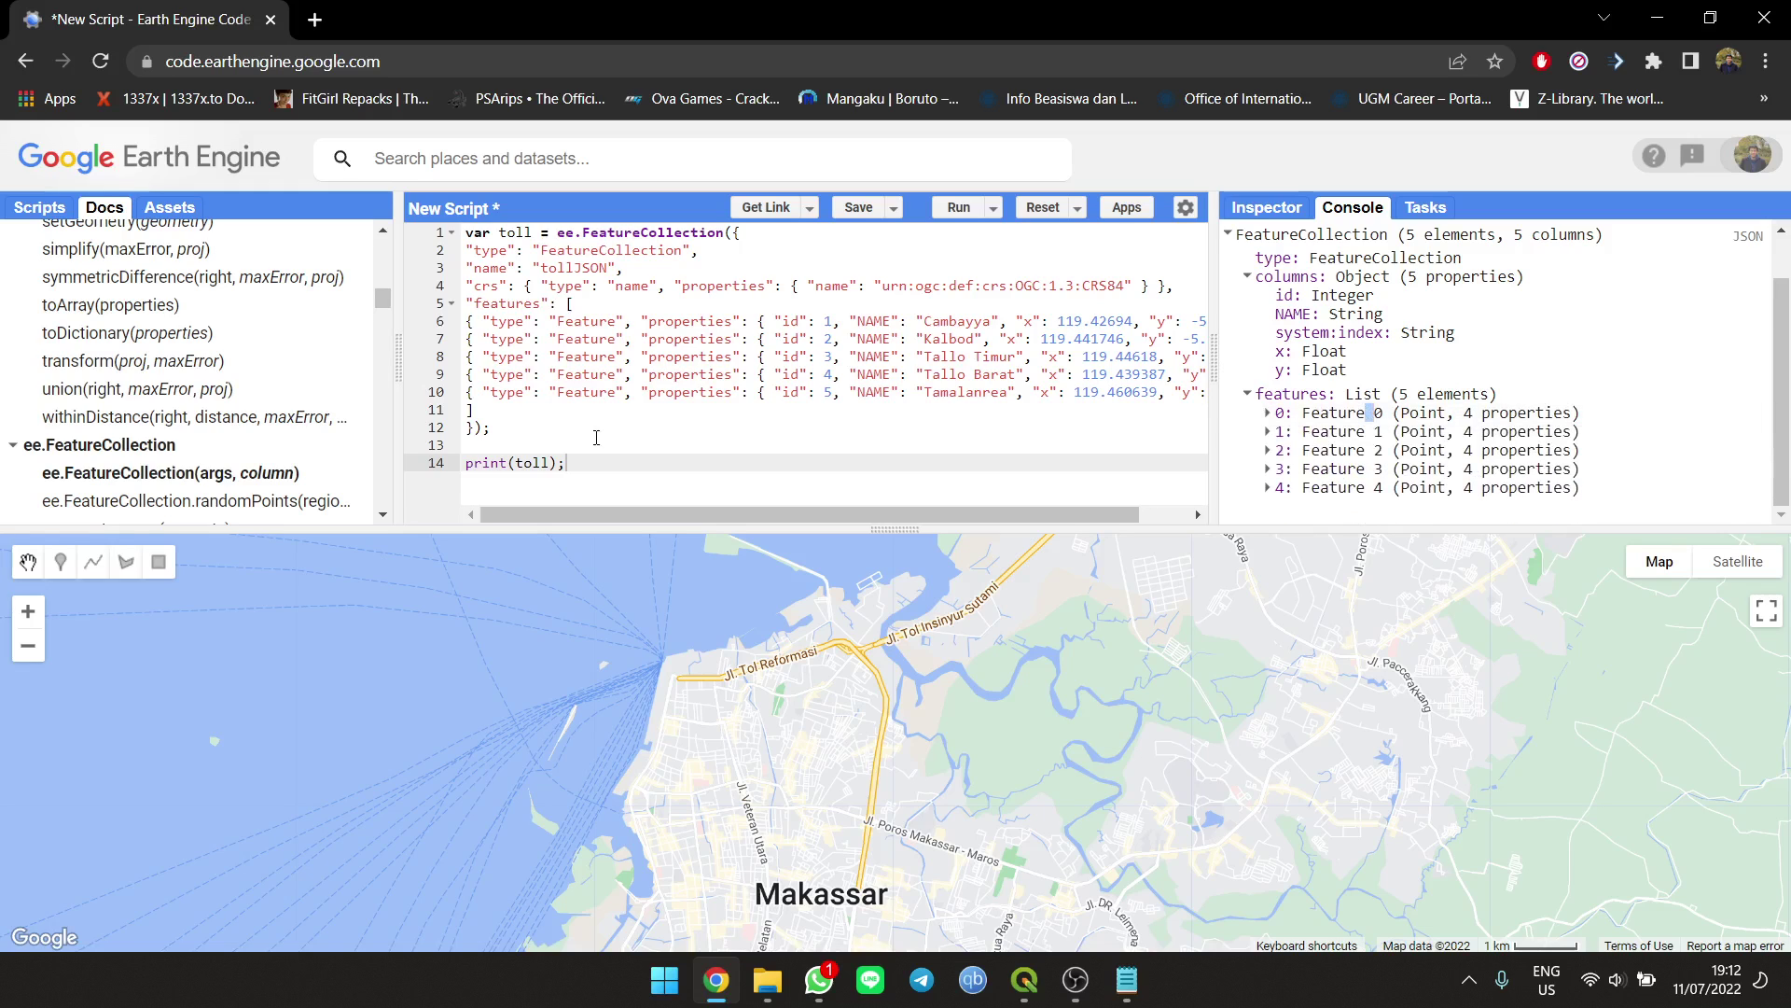
# Step: Add Map.addLayer(toll), run it, fix the 'tol' typo and rerun
pyautogui.press('Return')
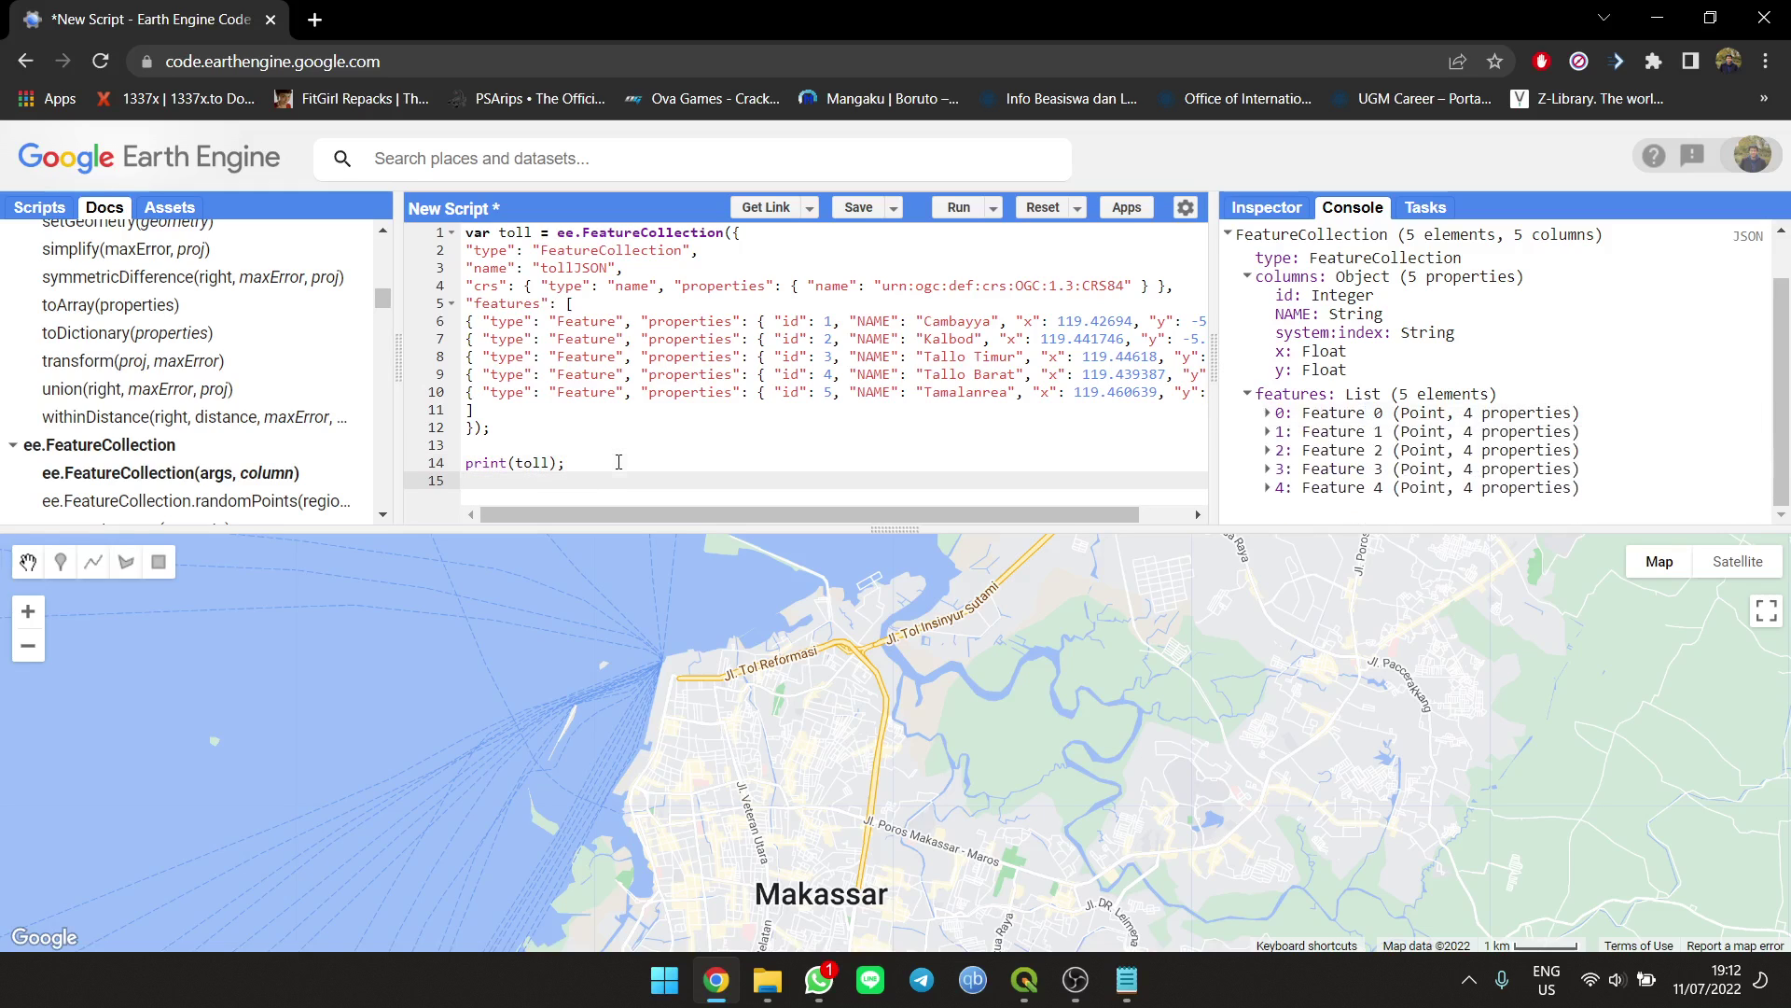
pyautogui.write('Map.addLaye')
pyautogui.write('r(')
pyautogui.write('tol);')
pyautogui.click(967, 210)
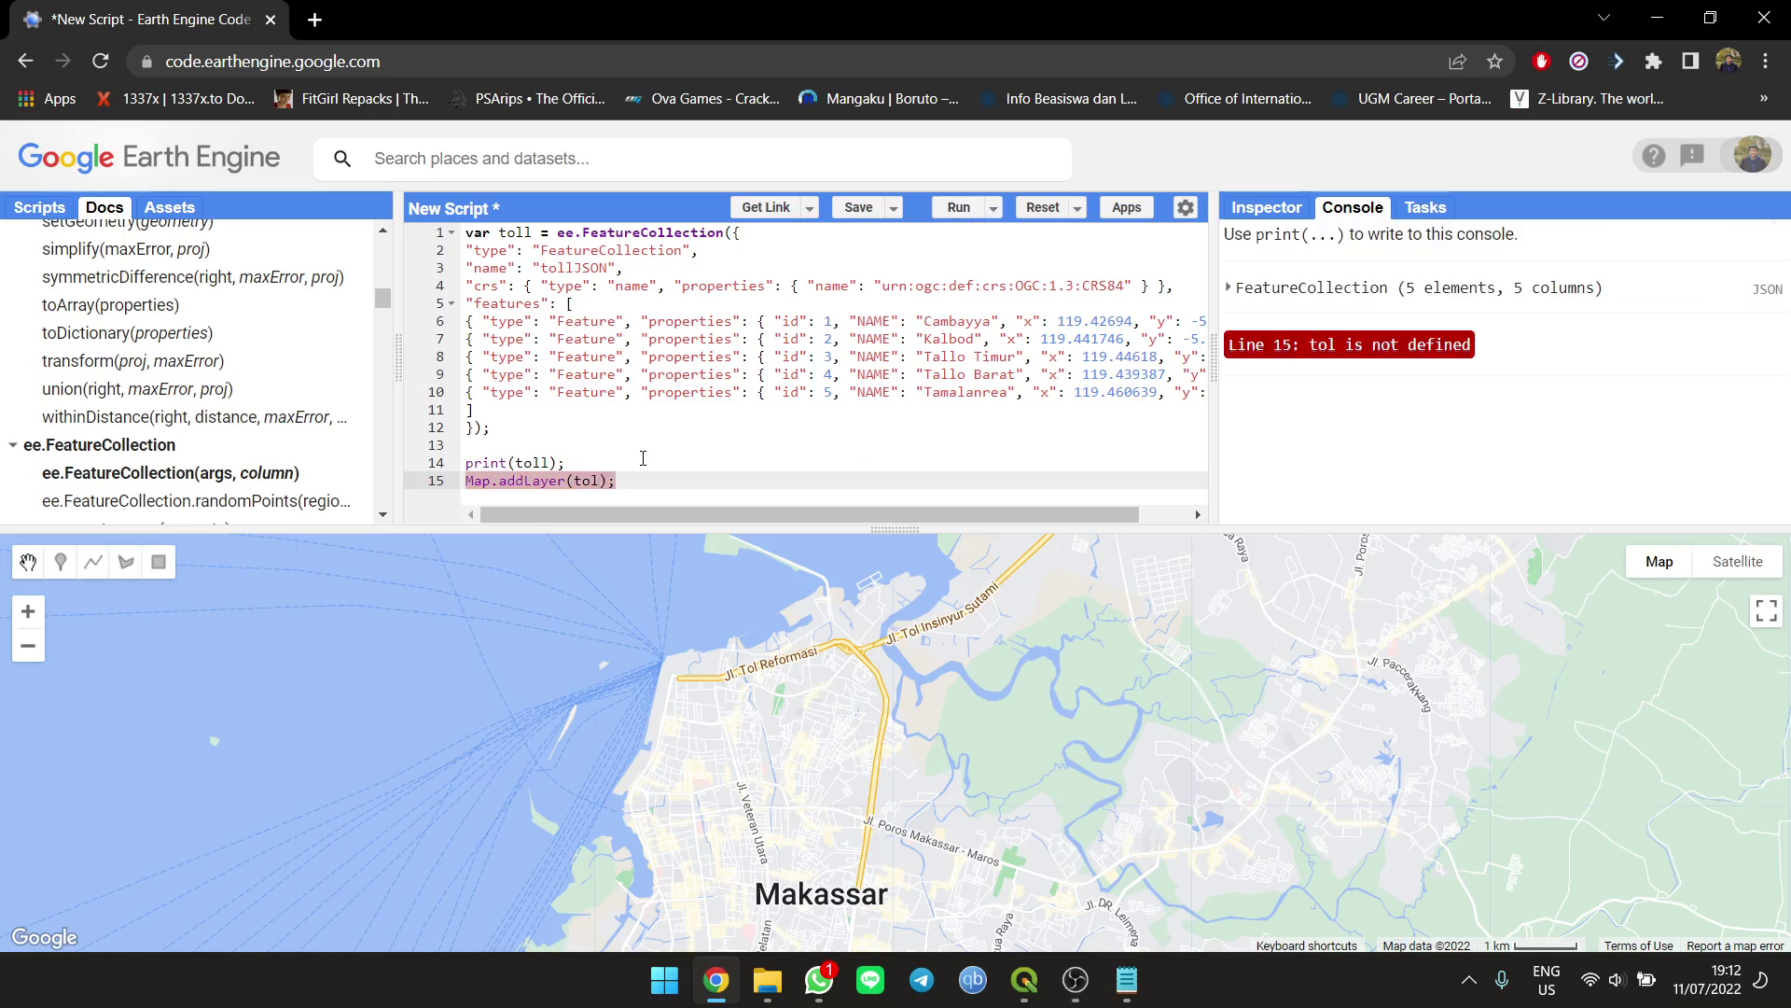
pyautogui.write('l')
pyautogui.hotkey('ctrl', 'Return')
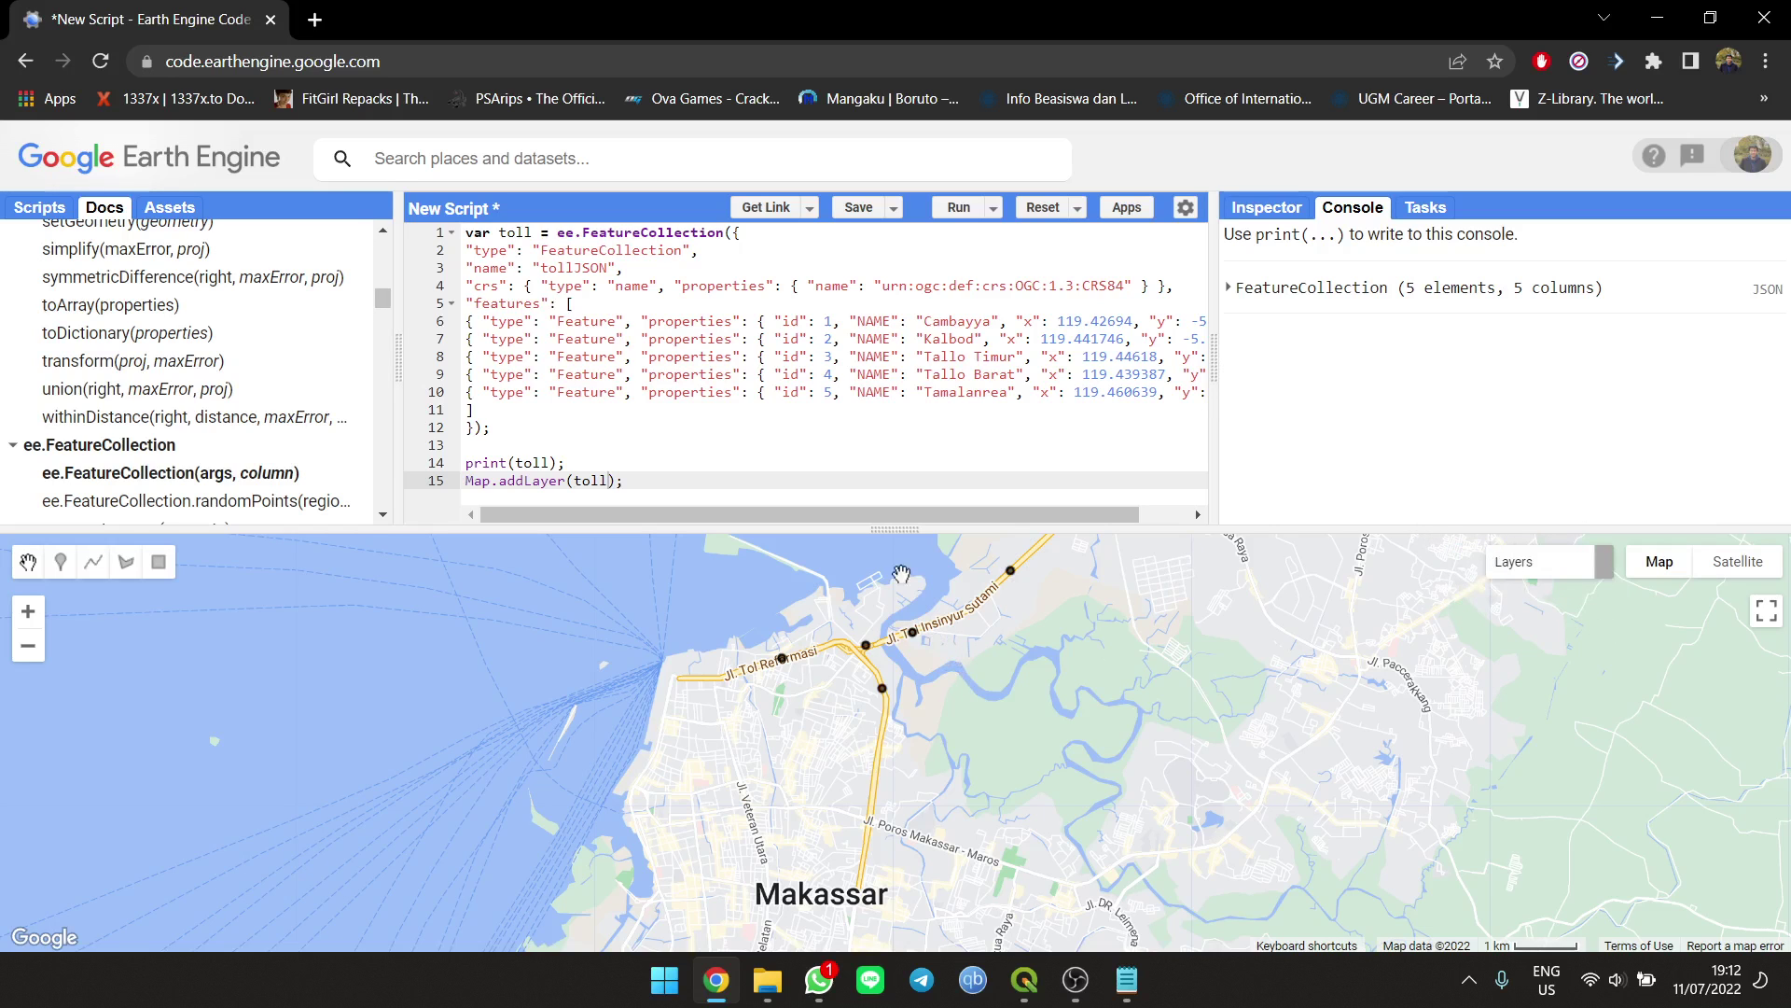
pyautogui.scroll(2, 901, 574)
# Step: Enlarge the map by dragging the divider up, and expand the printed FeatureCollection
pyautogui.moveTo(897, 527); pyautogui.dragTo(895, 352)
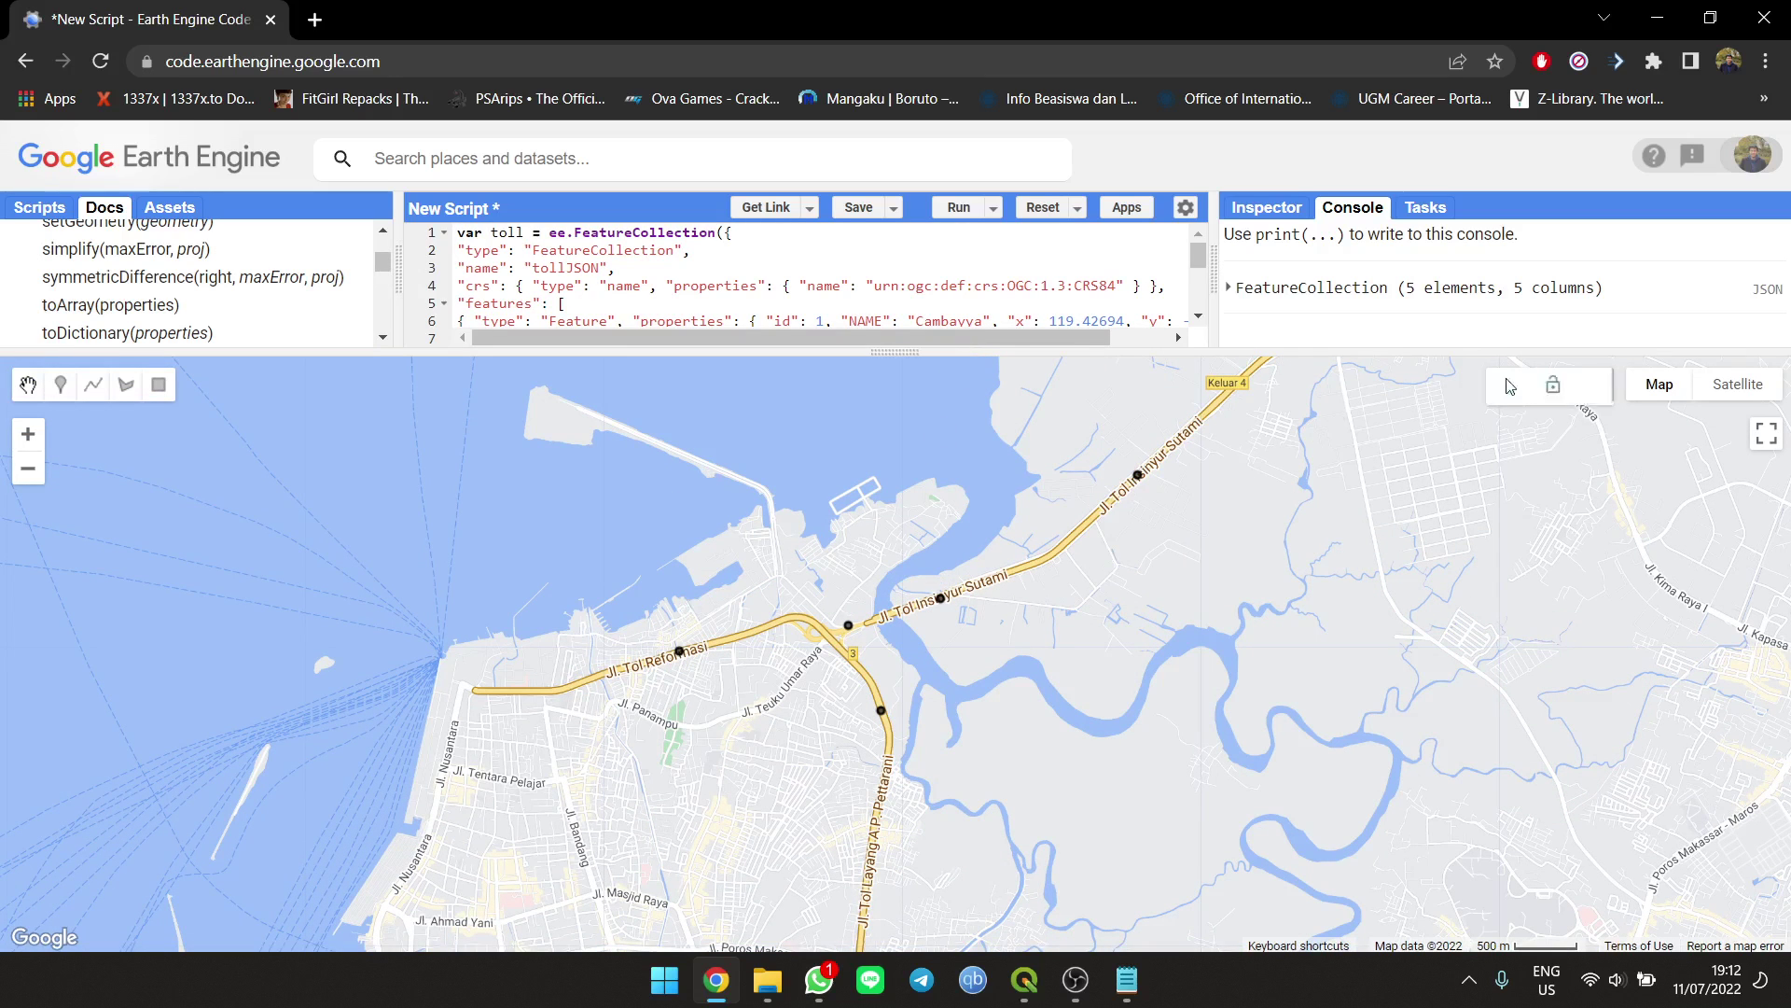
pyautogui.click(1439, 291)
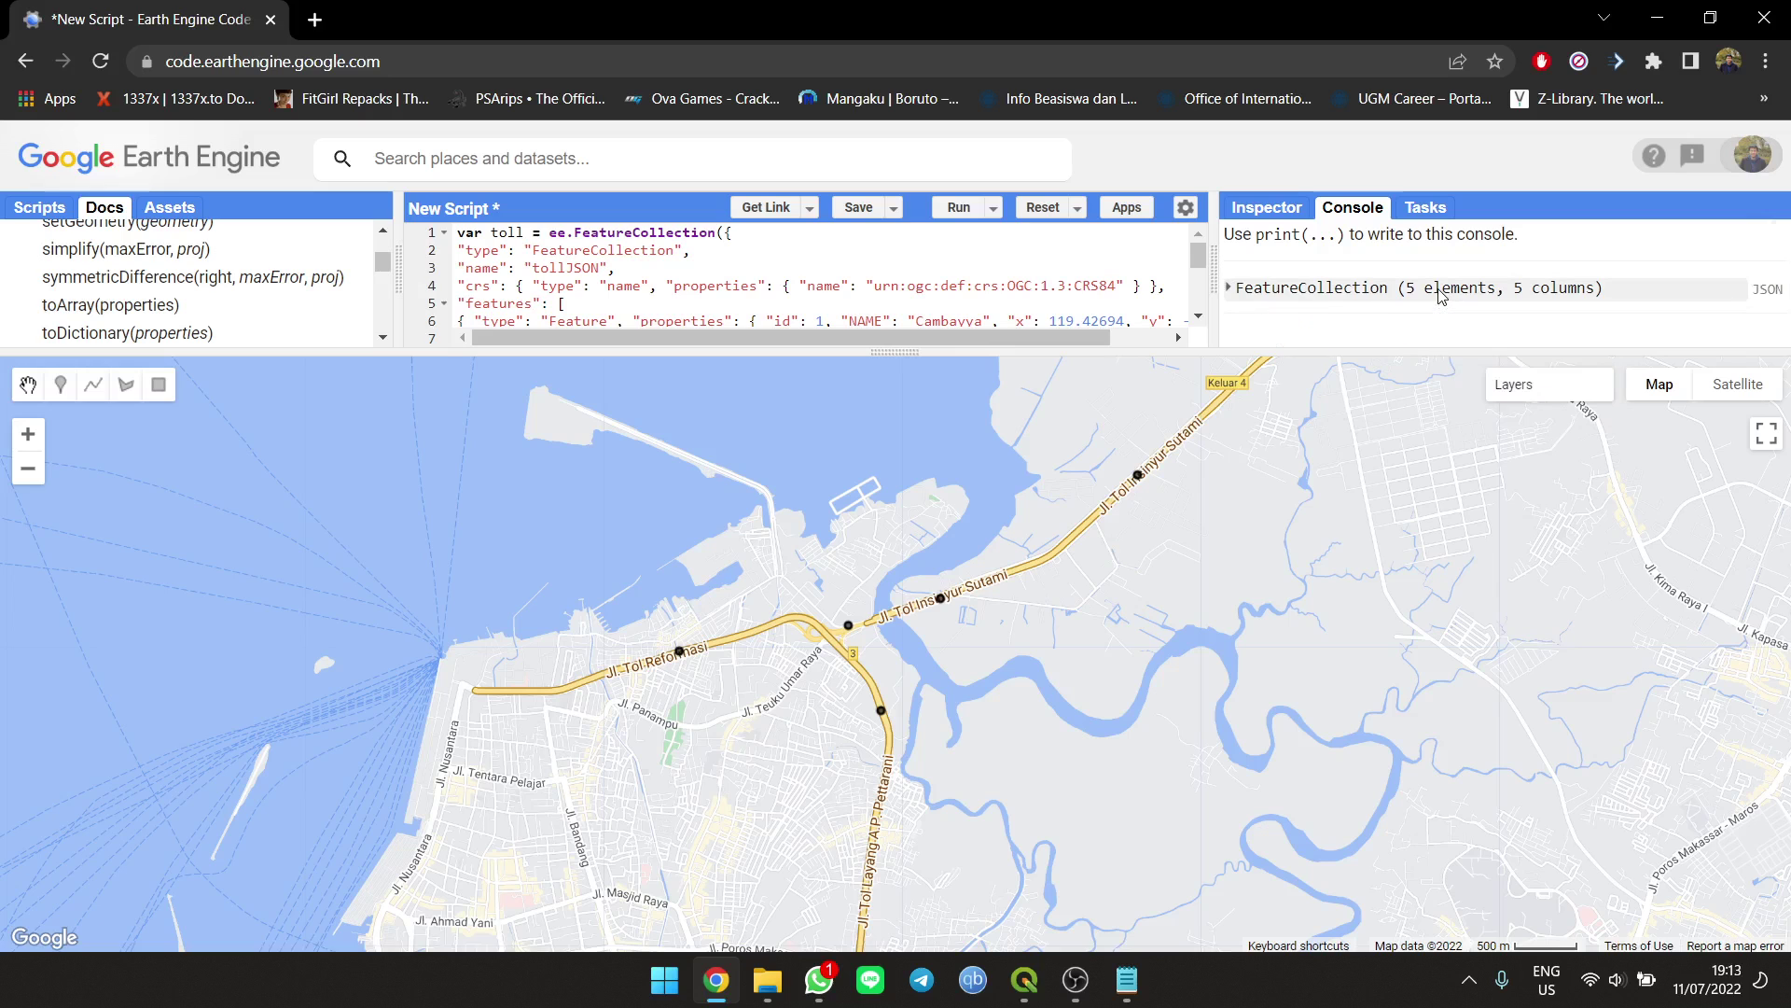